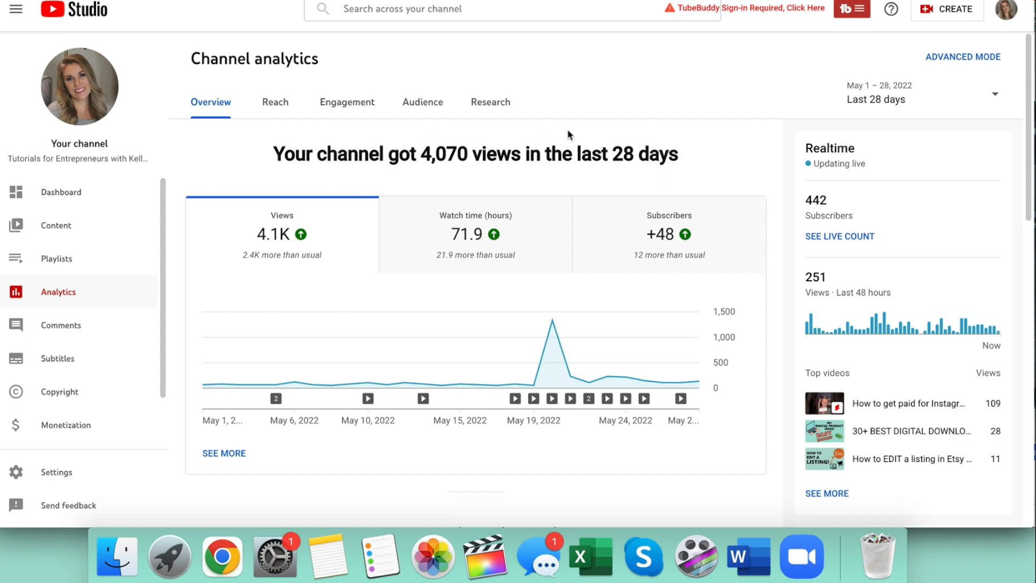
# Open the advanced channel analytics and start a new analytics video group named Income Reports.
pyautogui.moveTo(573, 154); pyautogui.dragTo(568, 148)
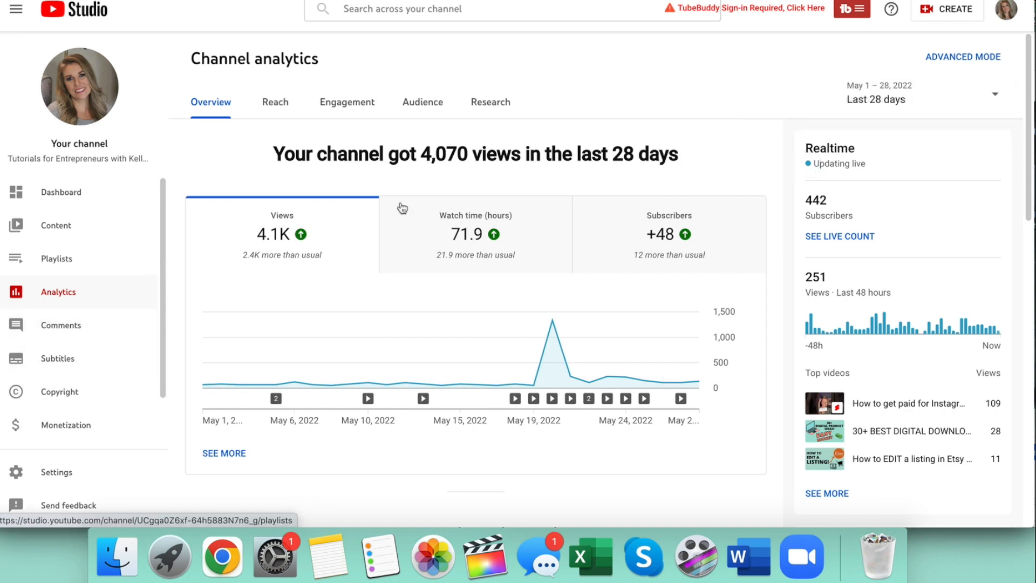
pyautogui.click(940, 60)
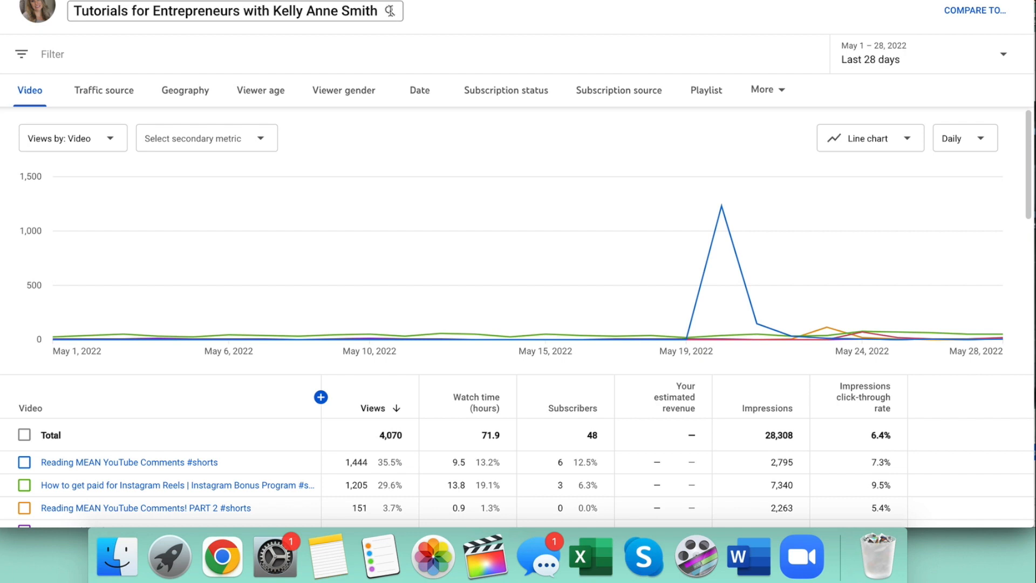
pyautogui.click(391, 11)
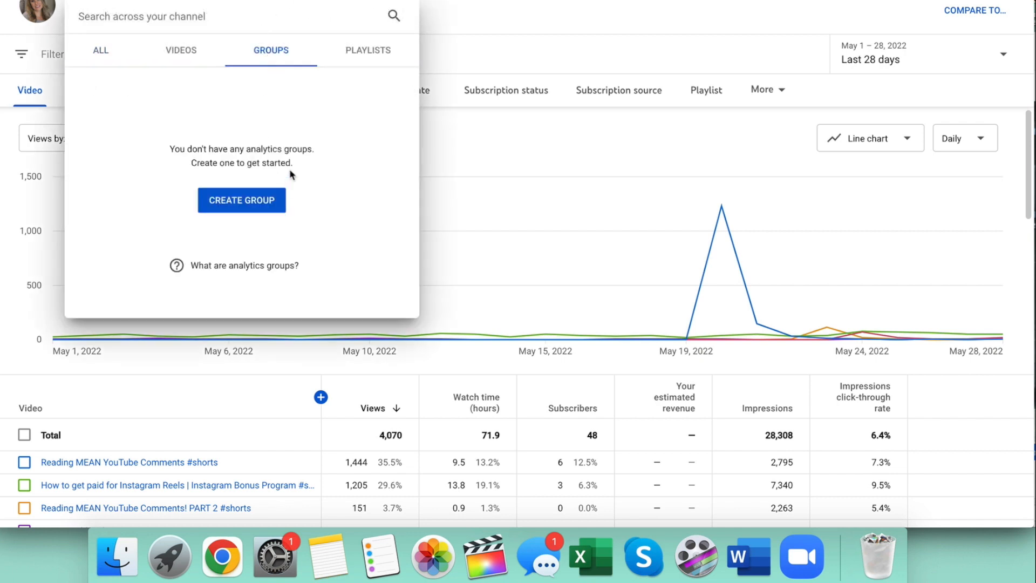
pyautogui.click(256, 203)
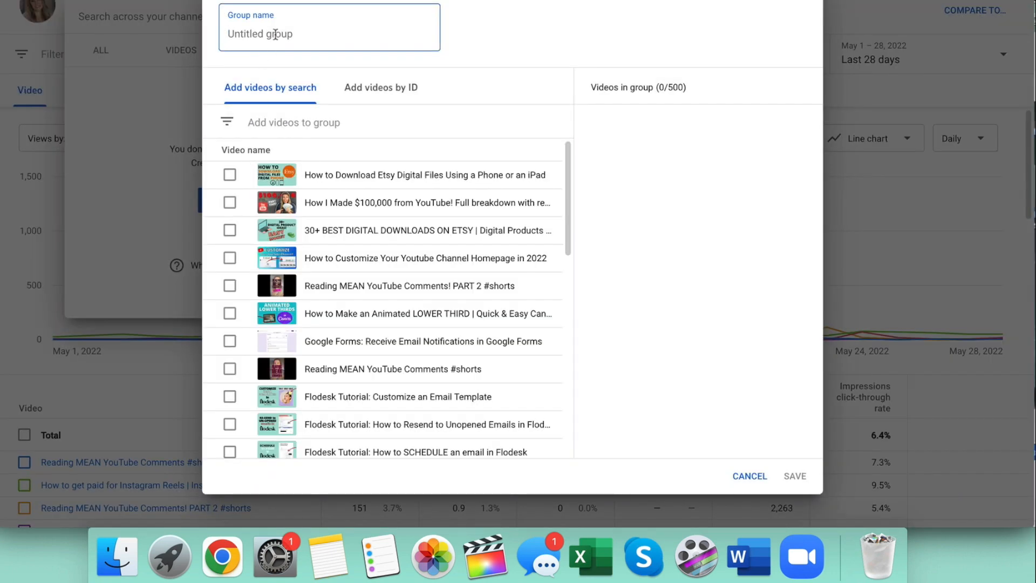
pyautogui.write('Income Reports')
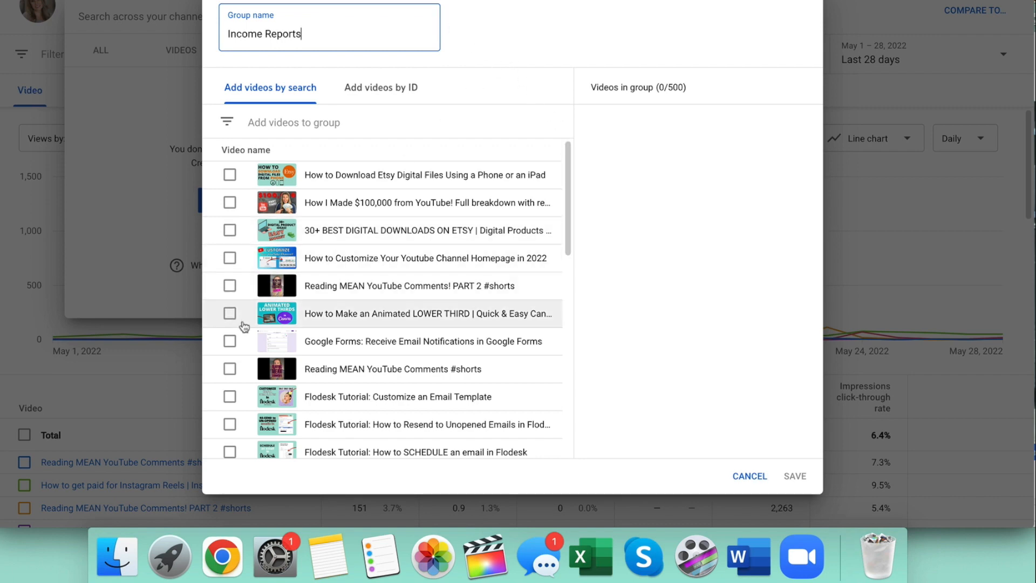
# Add the four Freedom In A Budget business income and expenses videos to the Income Reports group and save it.
pyautogui.scroll(-5, 244, 326)
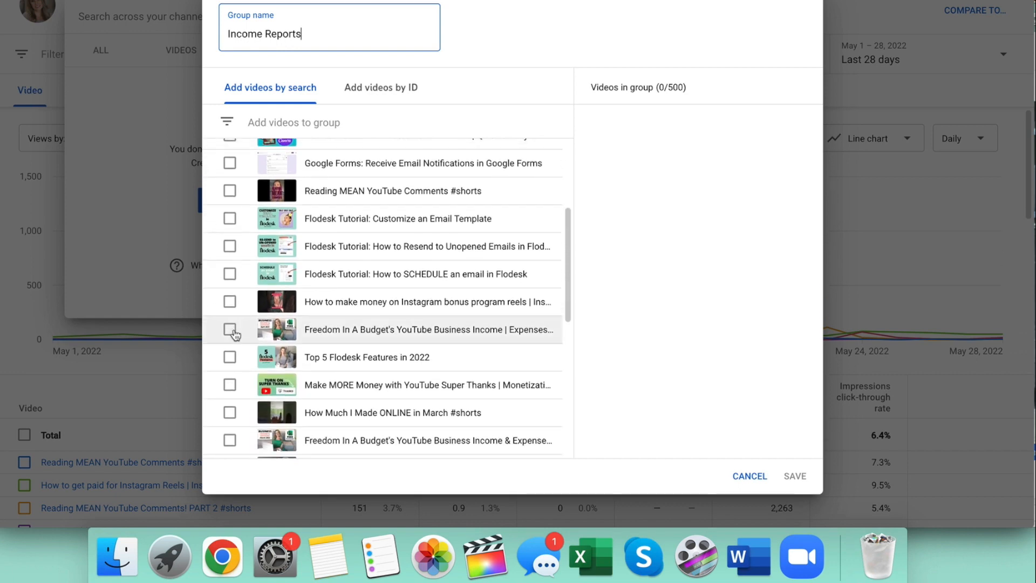
pyautogui.click(230, 330)
pyautogui.scroll(-3, 232, 332)
pyautogui.click(229, 341)
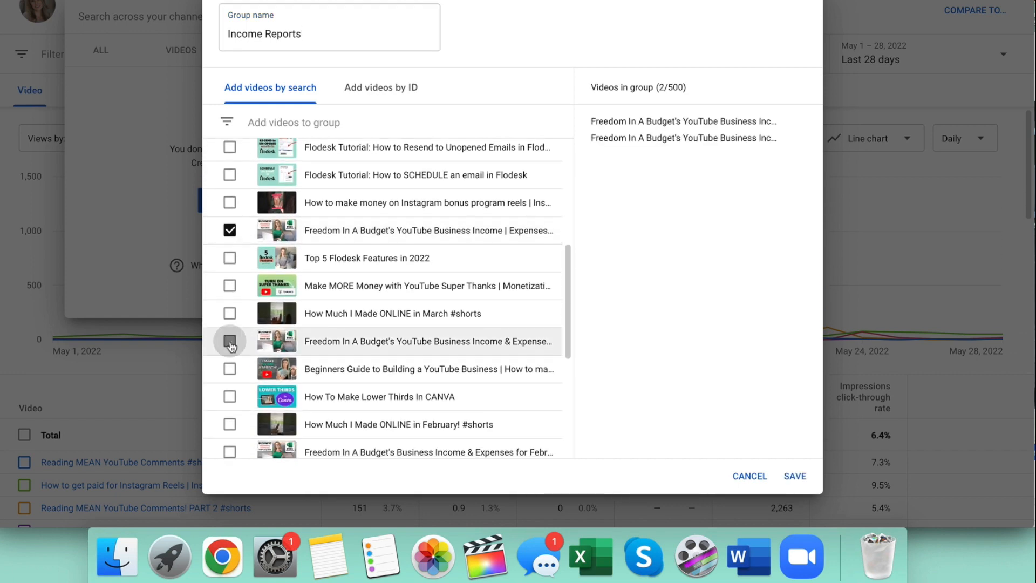
pyautogui.scroll(-3, 230, 346)
pyautogui.click(229, 354)
pyautogui.scroll(-3, 228, 356)
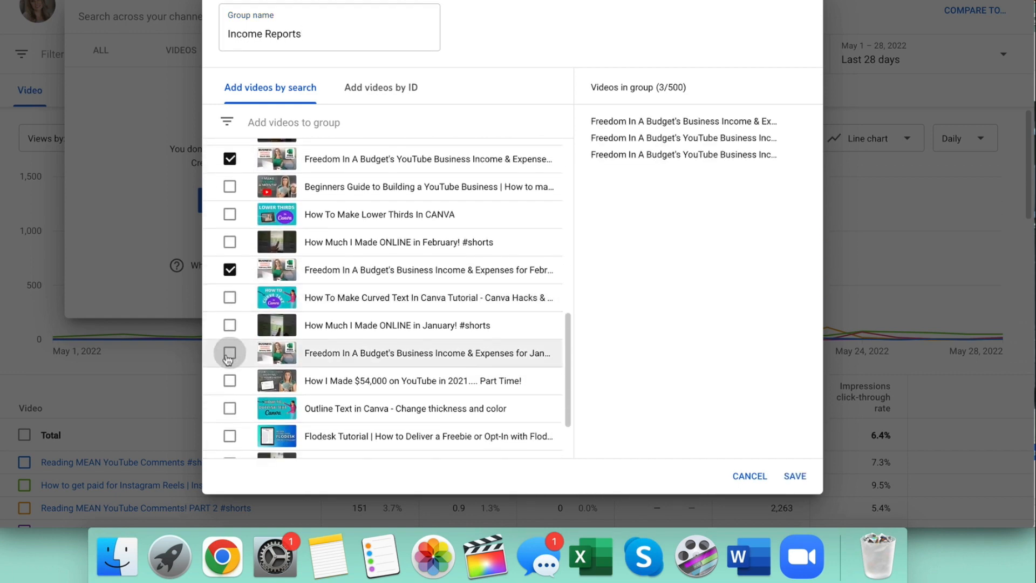
pyautogui.click(229, 353)
pyautogui.scroll(-3, 235, 387)
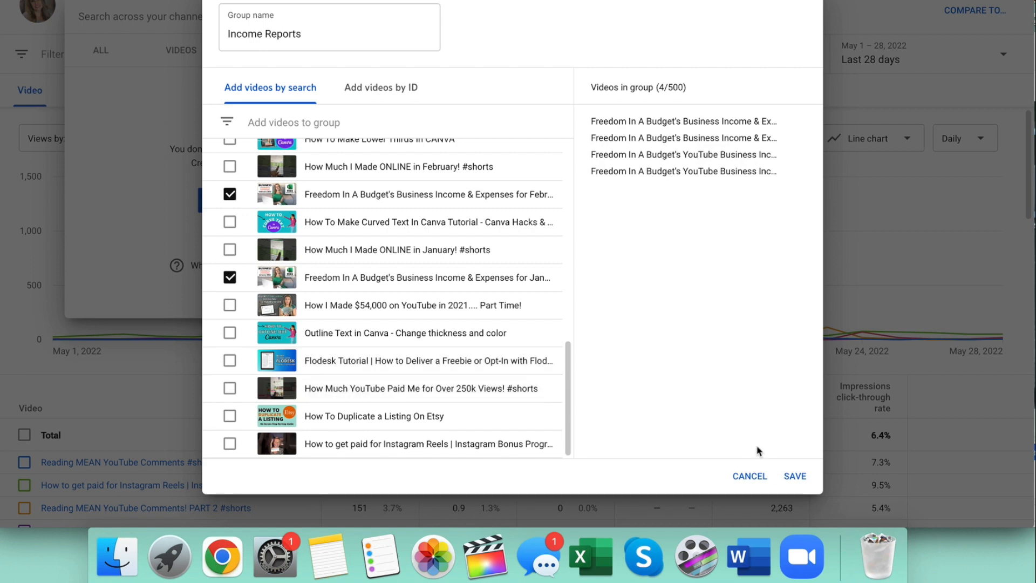
pyautogui.click(801, 481)
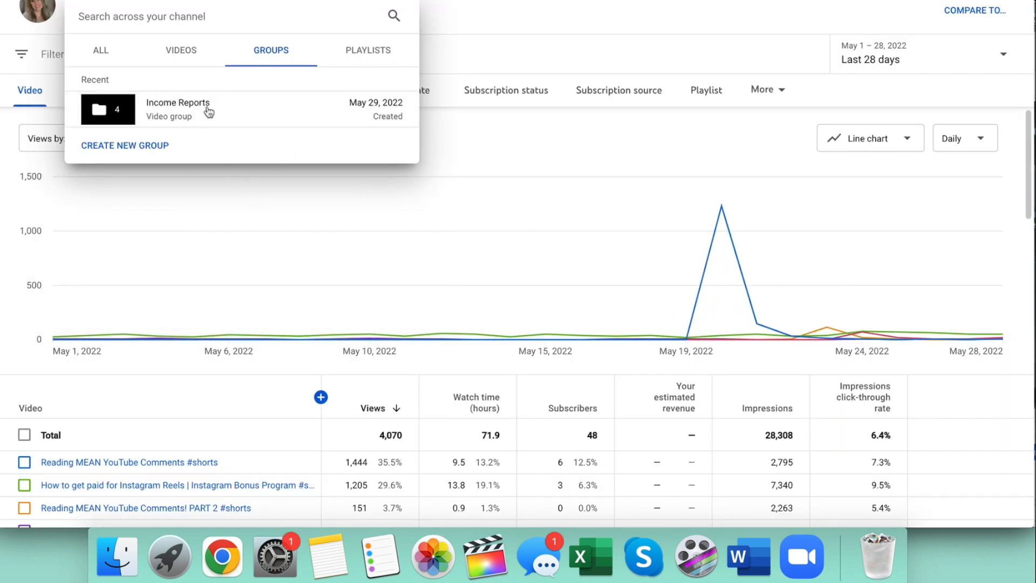
# Create an Etsy Tutorials group with the Etsy digital files download, 30+ best digital downloads and How To Duplicate a Listing On Etsy videos.
pyautogui.click(145, 151)
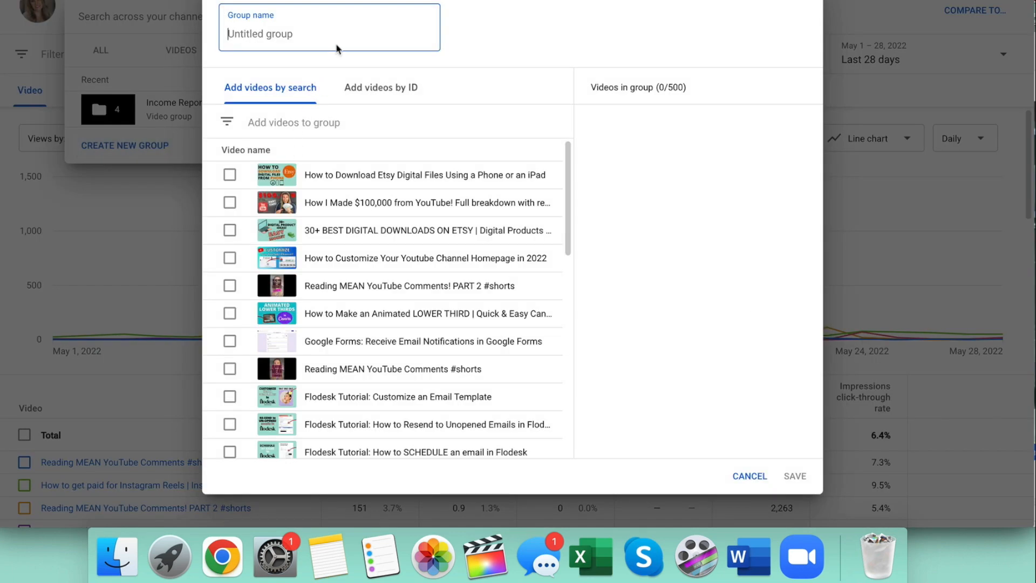
pyautogui.write('Etsy Tutorials')
pyautogui.click(230, 176)
pyautogui.click(230, 230)
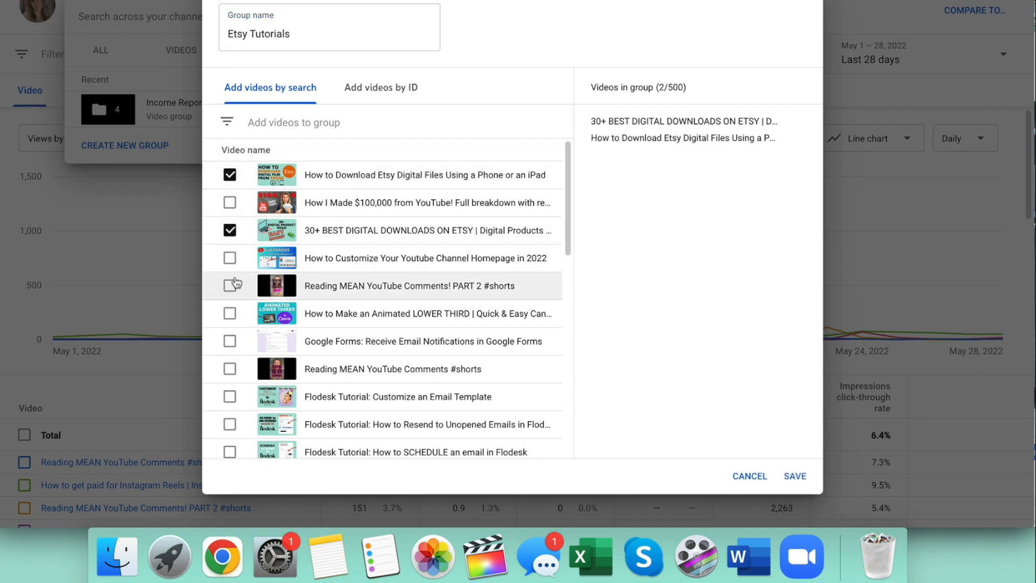
pyautogui.scroll(-4, 235, 283)
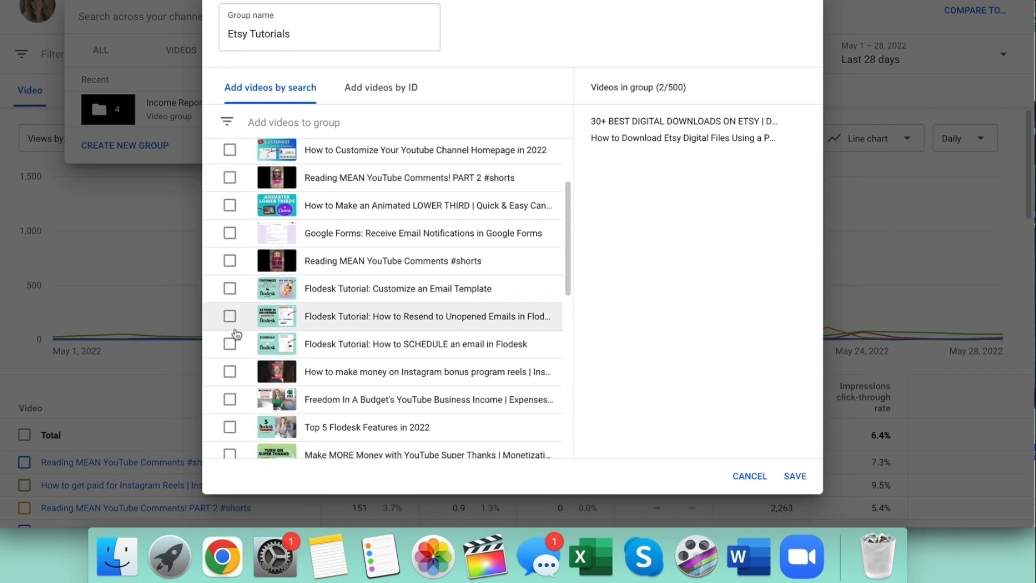
pyautogui.scroll(-6, 235, 333)
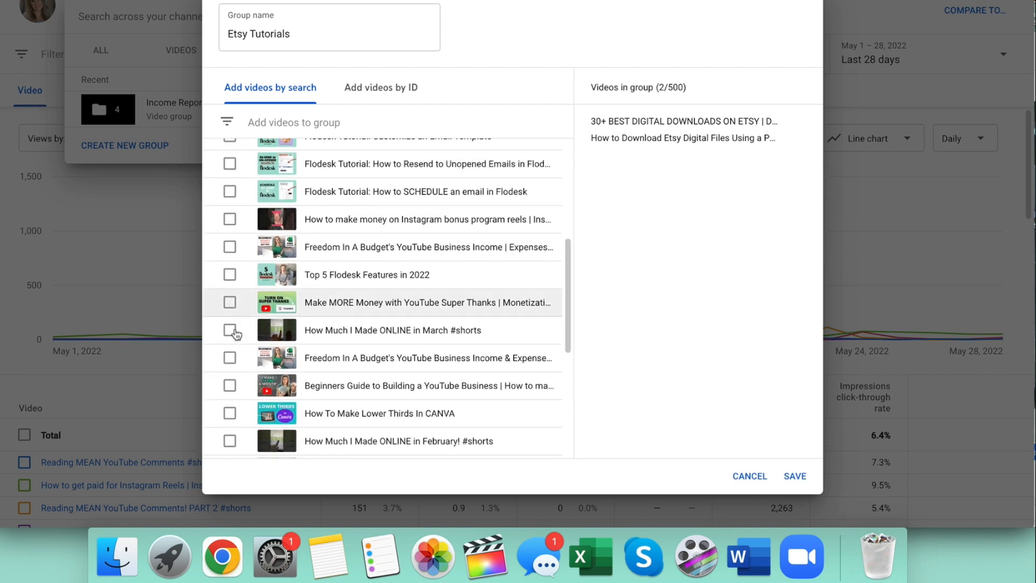
pyautogui.scroll(-6, 234, 332)
pyautogui.scroll(-4, 234, 333)
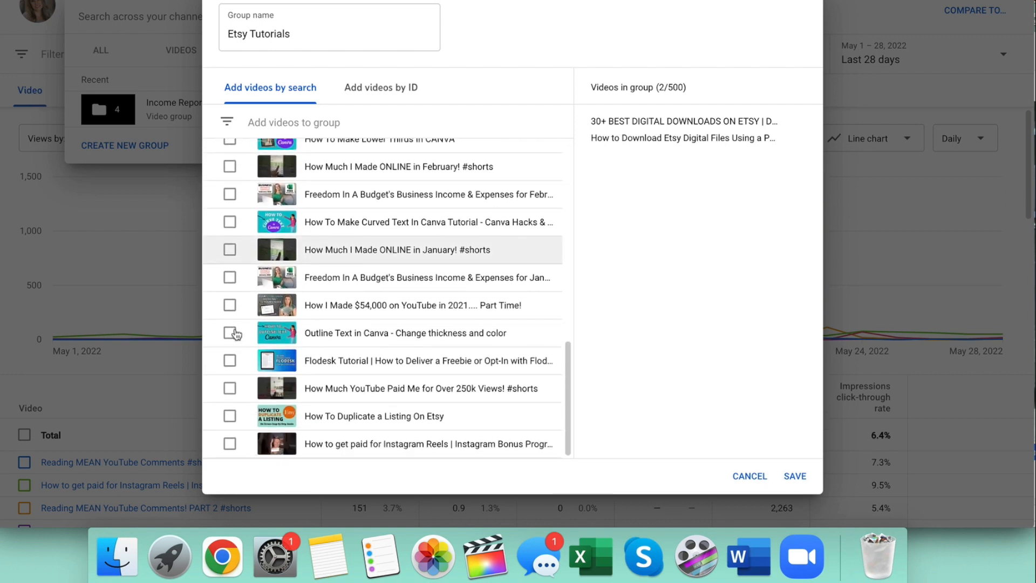
pyautogui.click(230, 416)
pyautogui.click(794, 475)
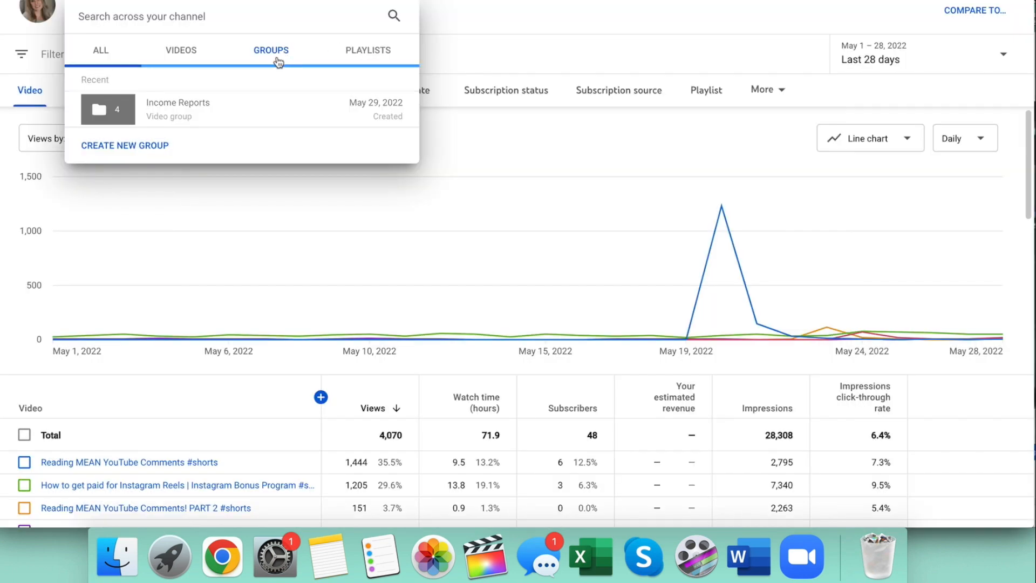
# Start a Flodesk Tutorials group and add the videos on customizing an email template, resending to unopened emails and scheduling an email.
pyautogui.click(123, 181)
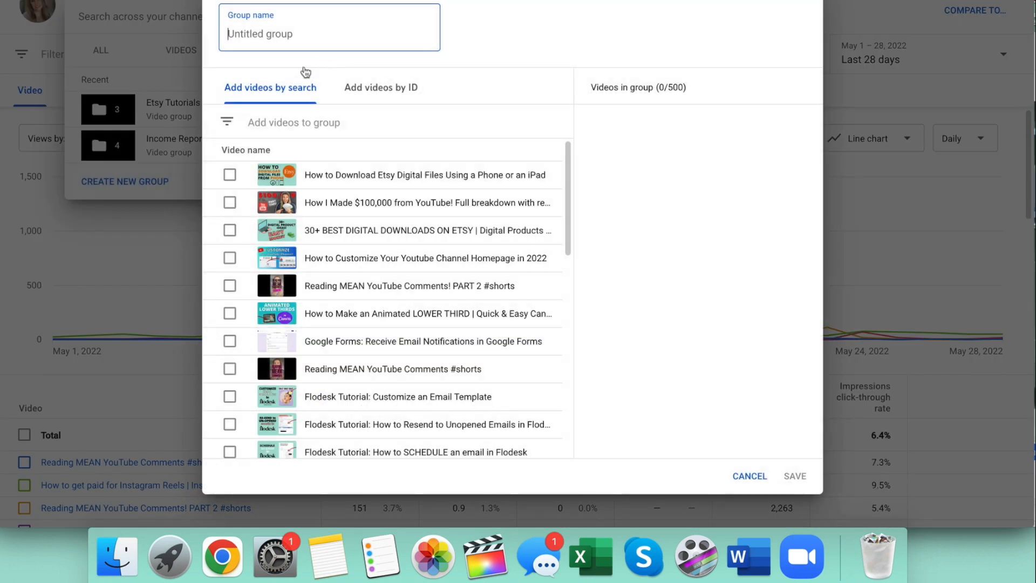
pyautogui.write('Flodesk Tutorials')
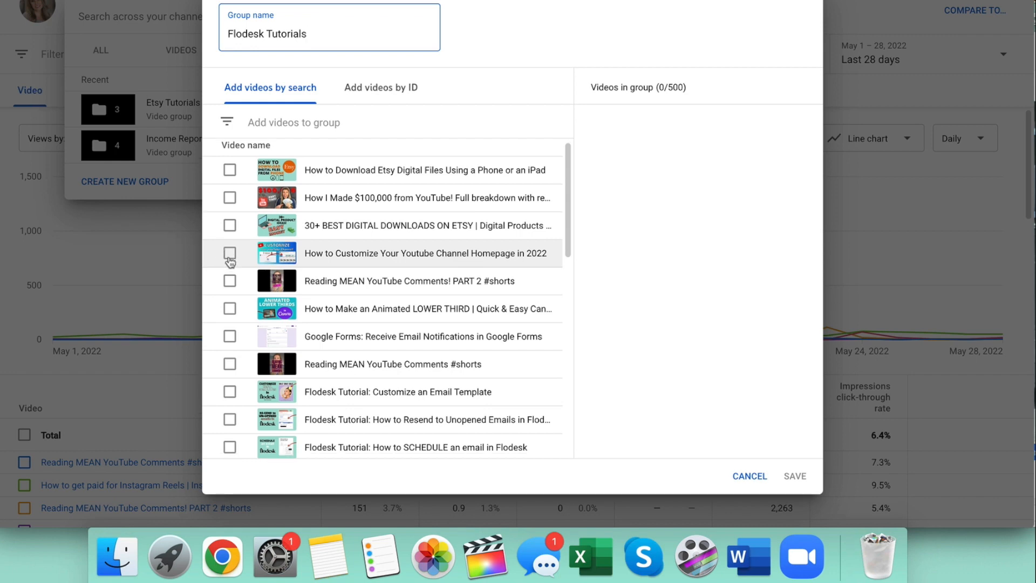
pyautogui.scroll(-1, 226, 259)
pyautogui.scroll(-3, 230, 263)
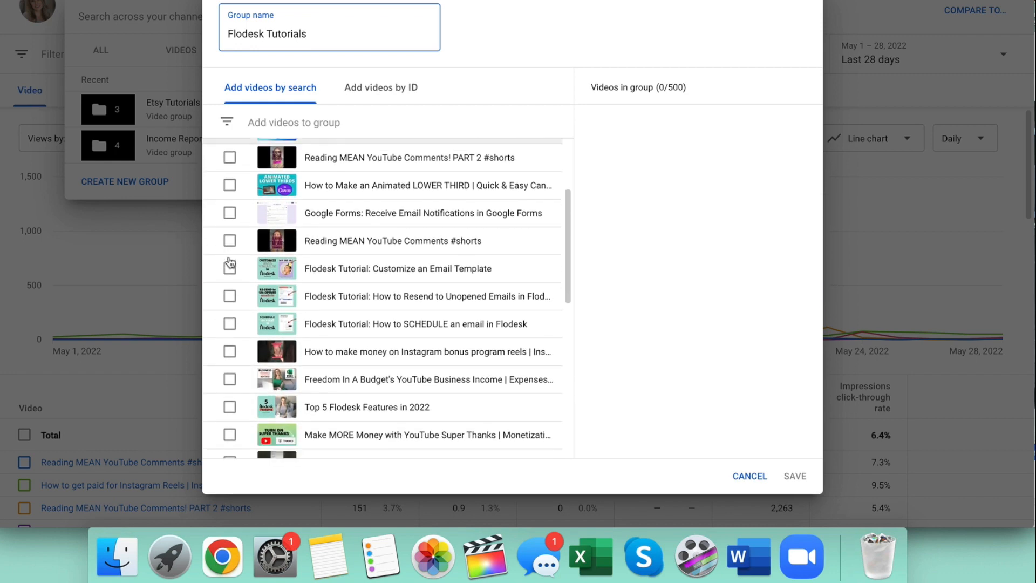
pyautogui.click(230, 265)
pyautogui.click(230, 292)
pyautogui.click(230, 320)
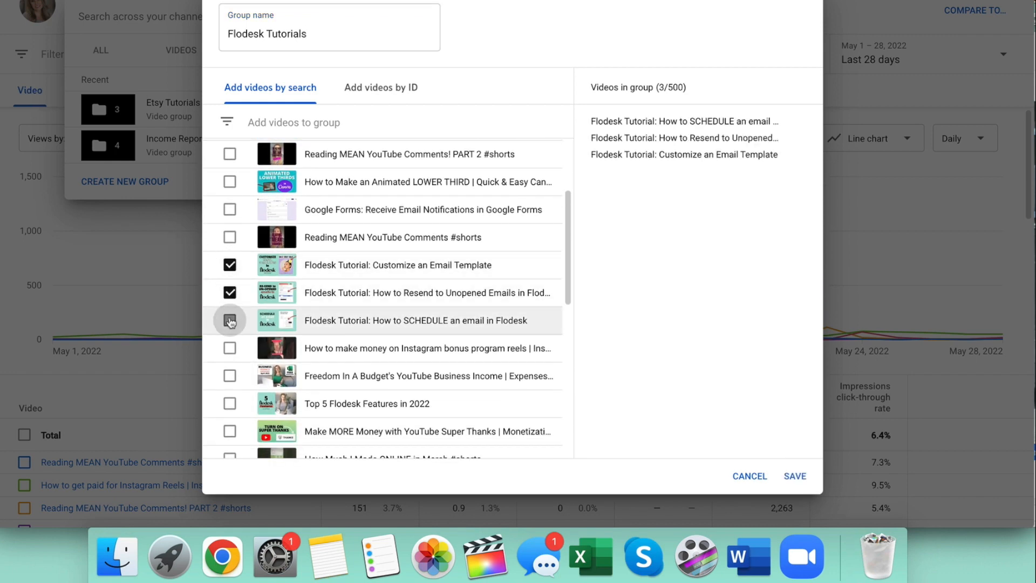
# Add Top 5 Flodesk Features in 2022 and the freebie or opt-in delivery tutorial to the Flodesk Tutorials group and save it.
pyautogui.scroll(-2, 230, 322)
pyautogui.scroll(-1, 230, 323)
pyautogui.click(230, 324)
pyautogui.scroll(-4, 230, 329)
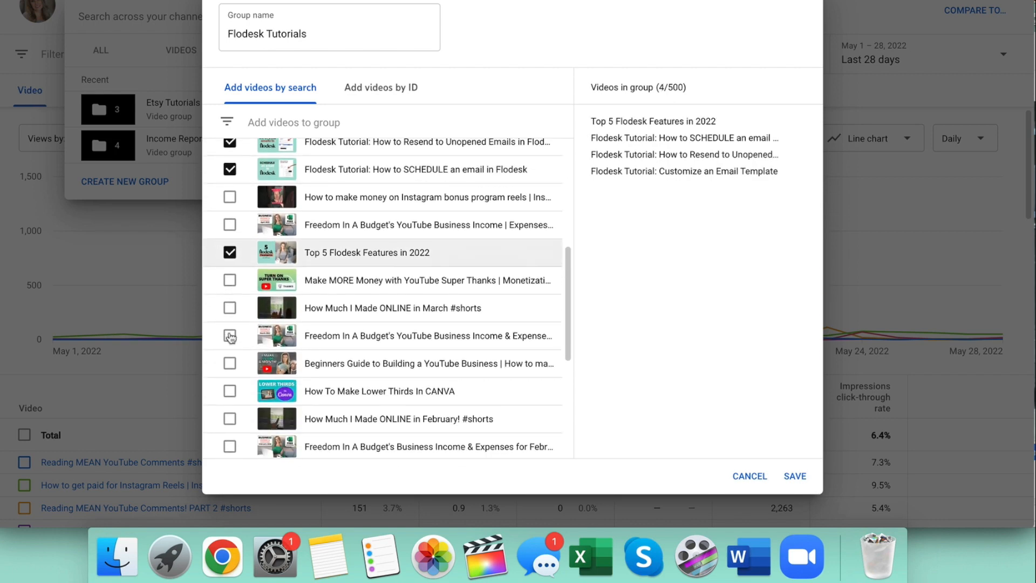
pyautogui.scroll(-5, 231, 337)
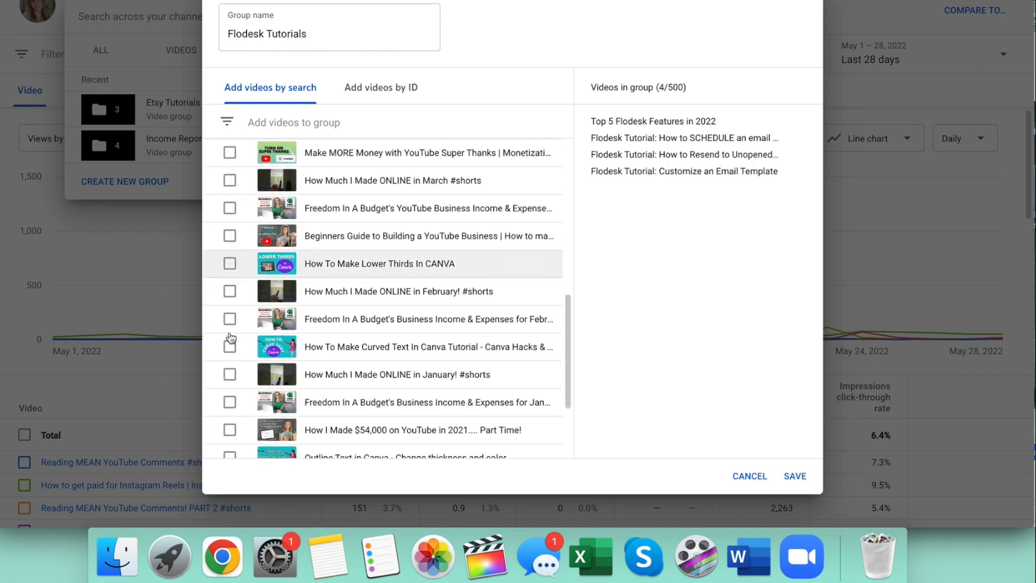
pyautogui.scroll(-3, 230, 335)
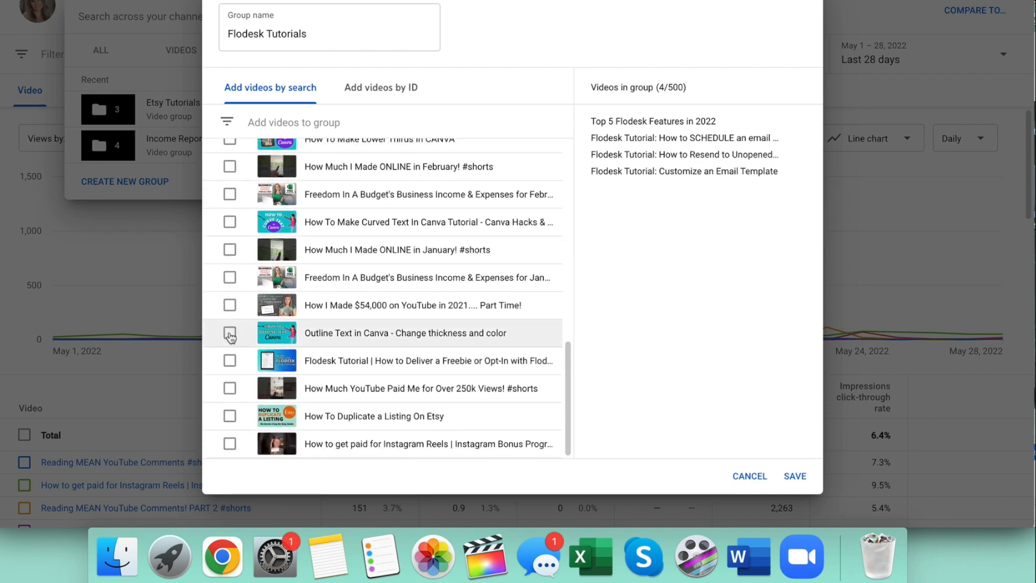
pyautogui.click(230, 361)
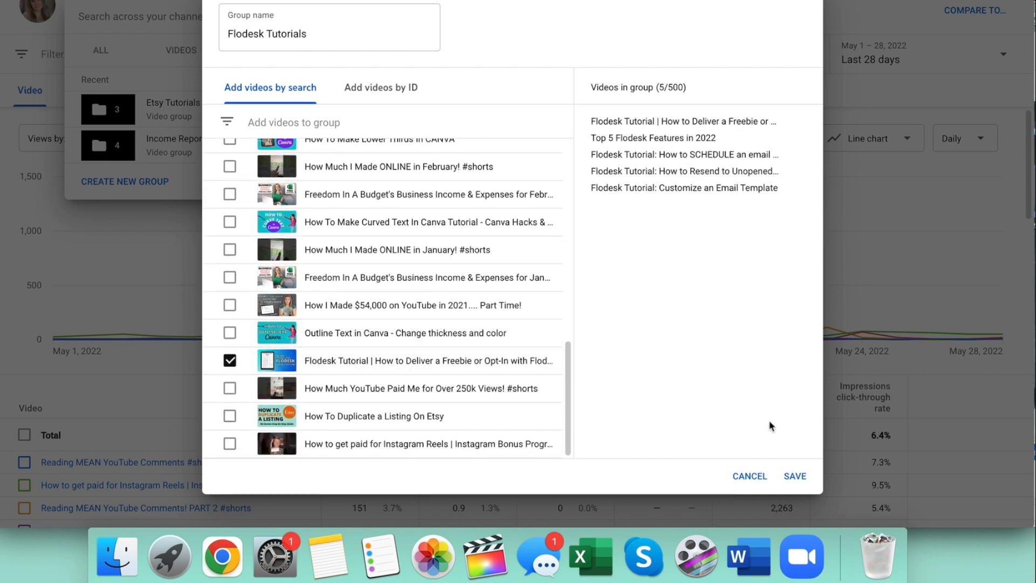
pyautogui.click(797, 475)
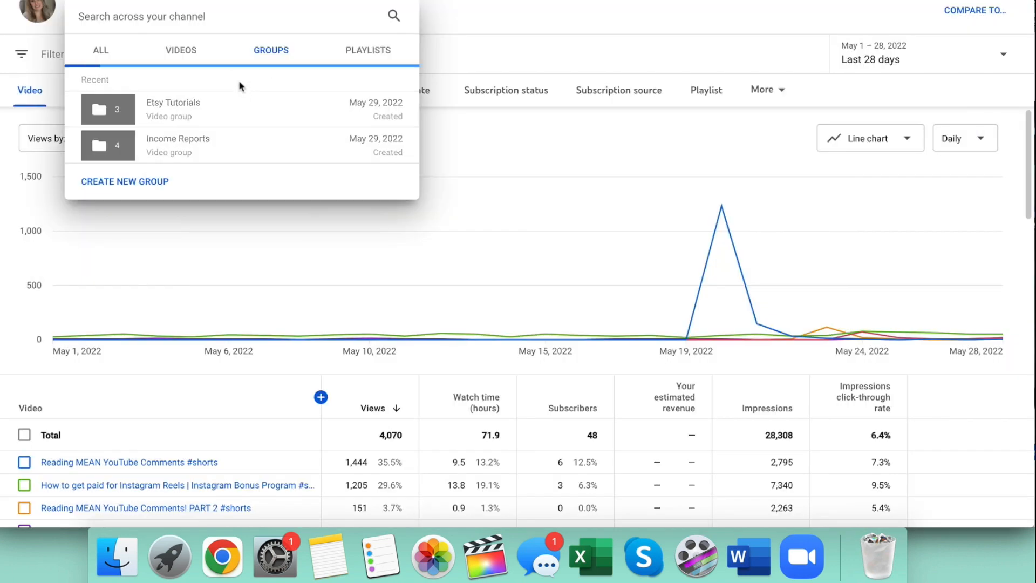
# Create a Canva Tutorials group with the animated lower third, How To Make Lower Thirds In CANVA and curved text videos.
pyautogui.click(138, 217)
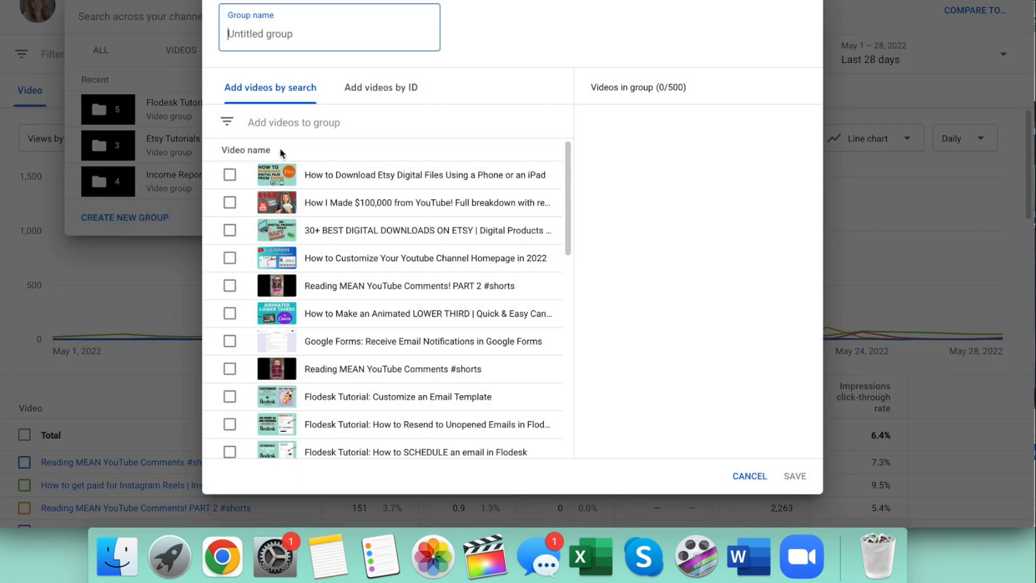
pyautogui.write('Canva Tutorials')
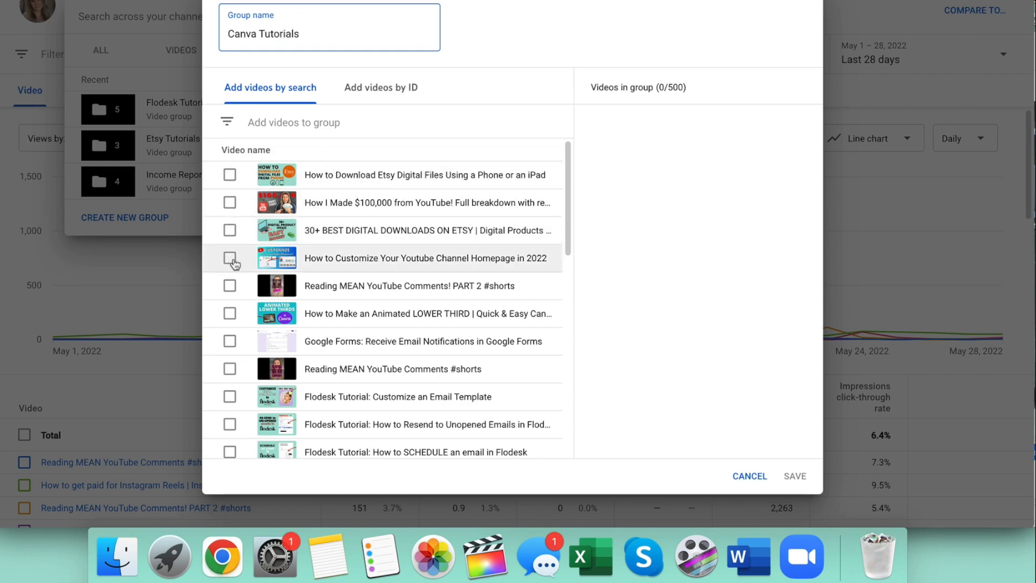
pyautogui.scroll(-2, 233, 263)
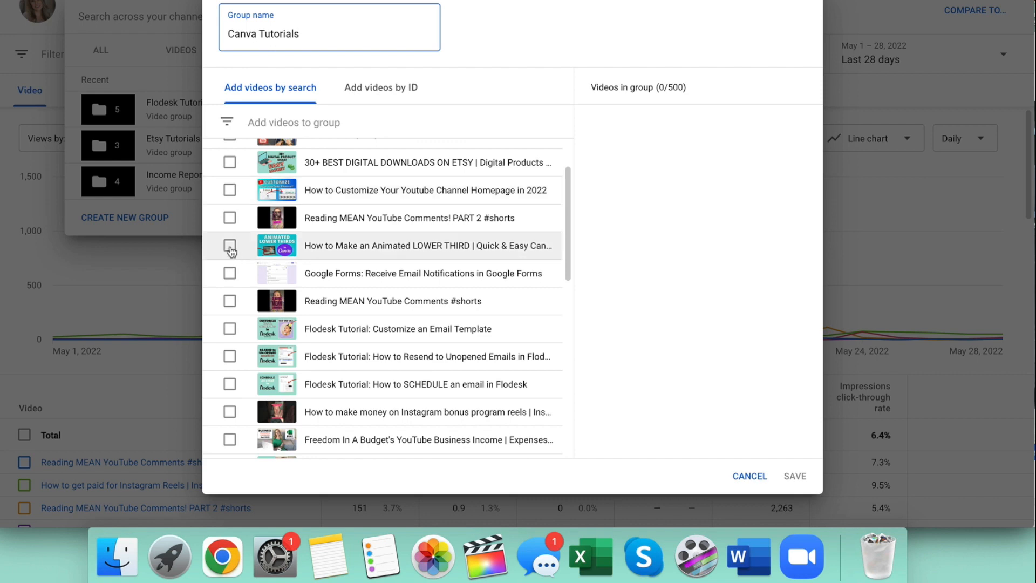
pyautogui.click(230, 244)
pyautogui.scroll(-5, 228, 293)
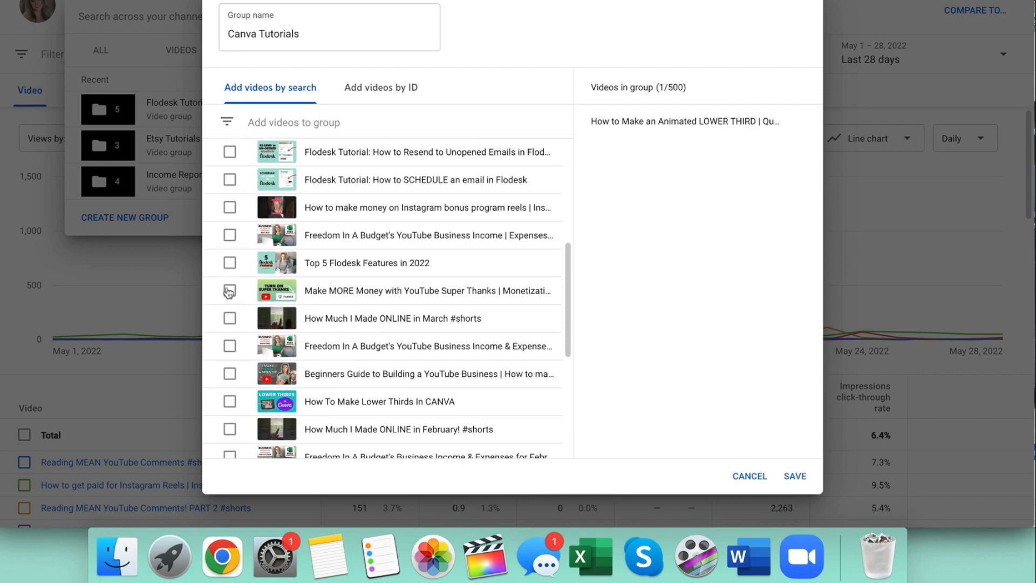
pyautogui.click(229, 341)
pyautogui.scroll(-1, 230, 346)
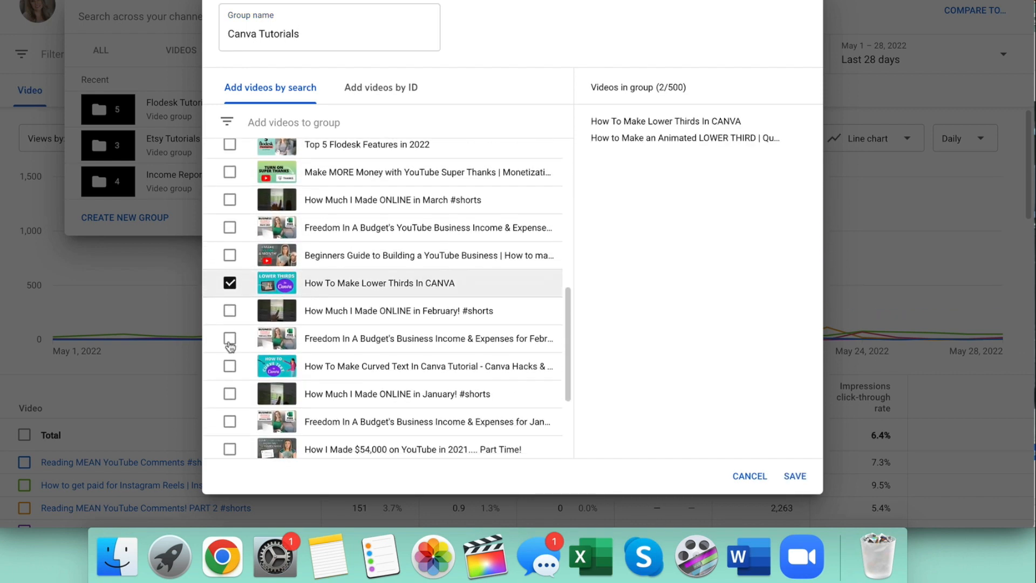
pyautogui.click(230, 363)
pyautogui.scroll(-2, 230, 367)
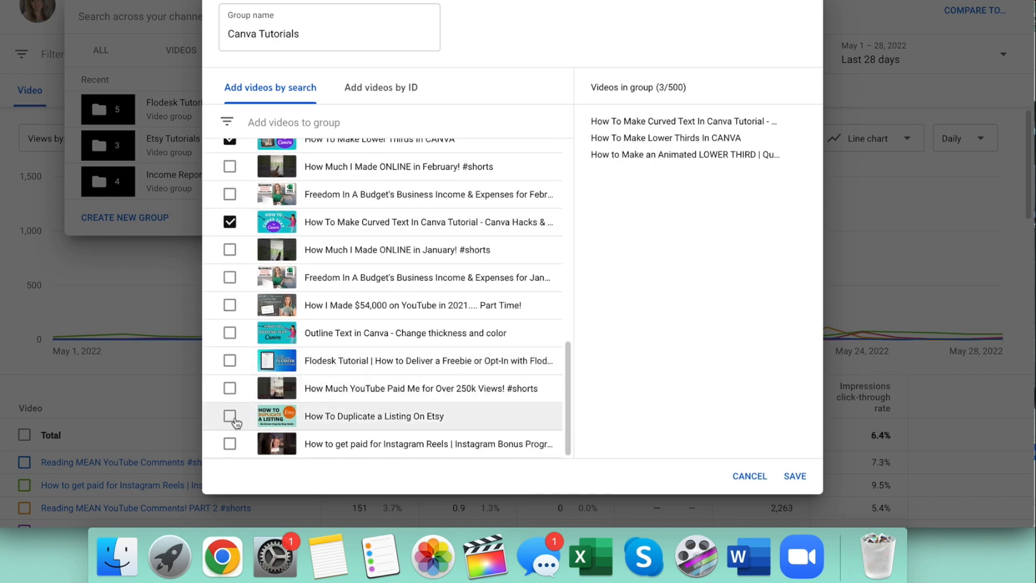
pyautogui.click(795, 476)
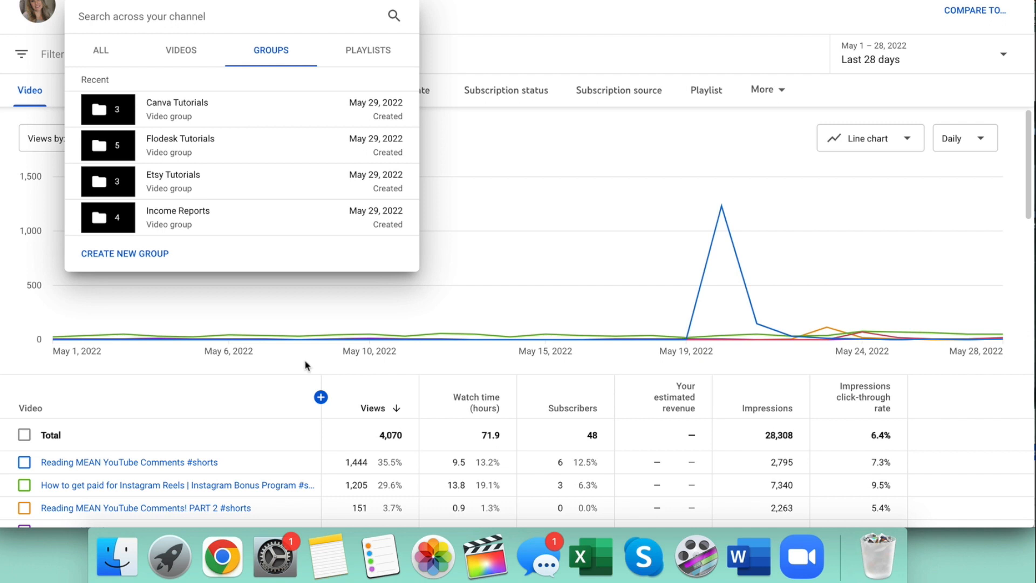
# Show the analytics report for the Canva Tutorials group and look over its chart and video table.
pyautogui.moveTo(268, 123)
pyautogui.click(249, 114)
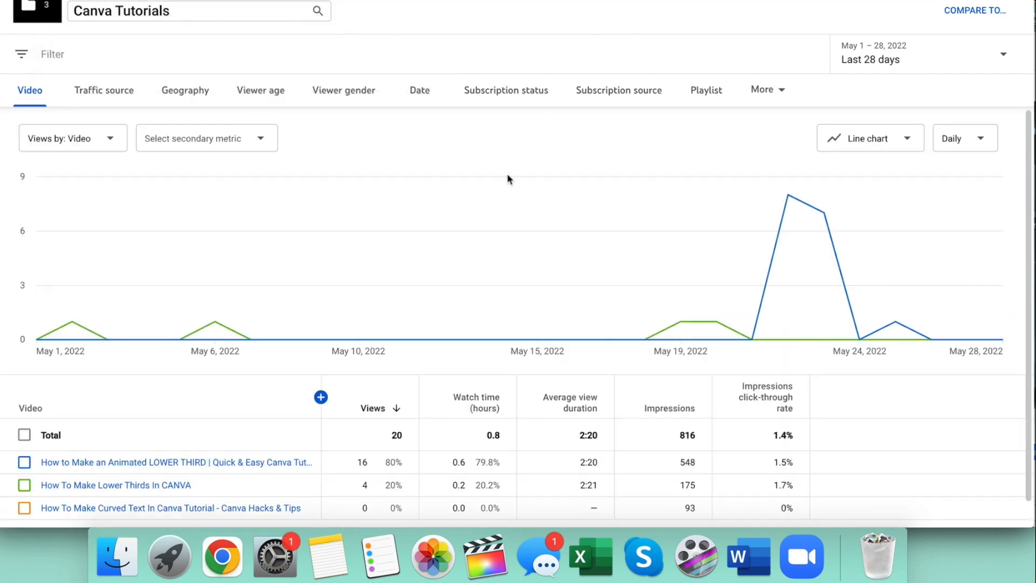
pyautogui.scroll(-1, 438, 309)
pyautogui.scroll(1, 438, 310)
# Compare the Canva Tutorials group with the Etsy Tutorials group and examine their daily views chart.
pyautogui.click(991, 12)
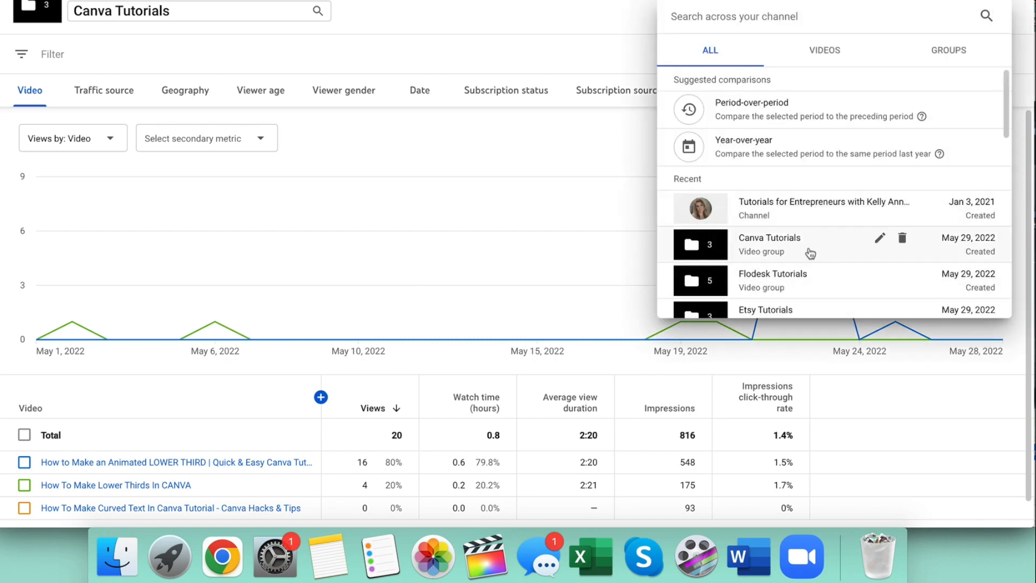
pyautogui.scroll(-3, 820, 248)
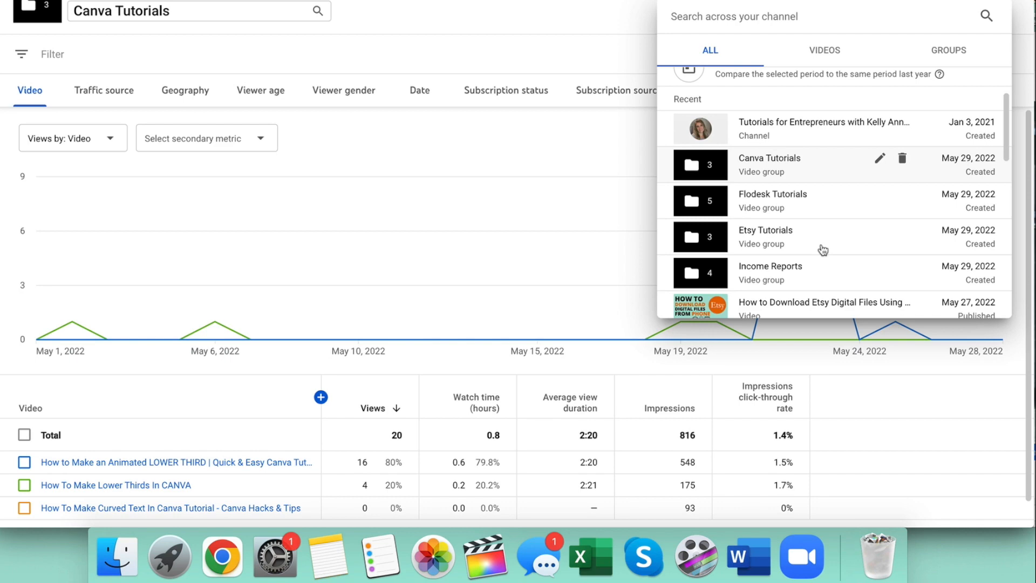
pyautogui.click(814, 244)
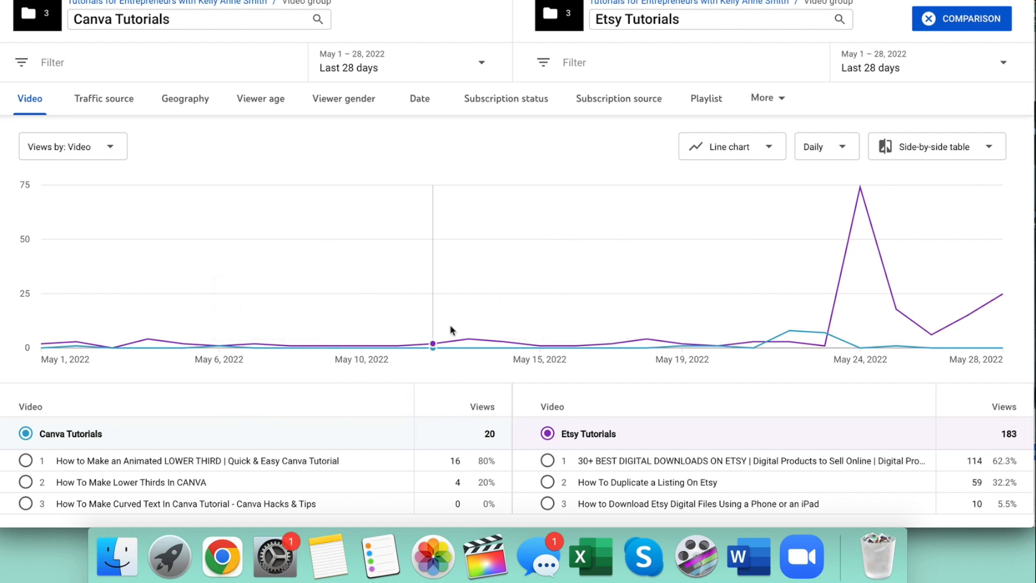
pyautogui.moveTo(832, 319)
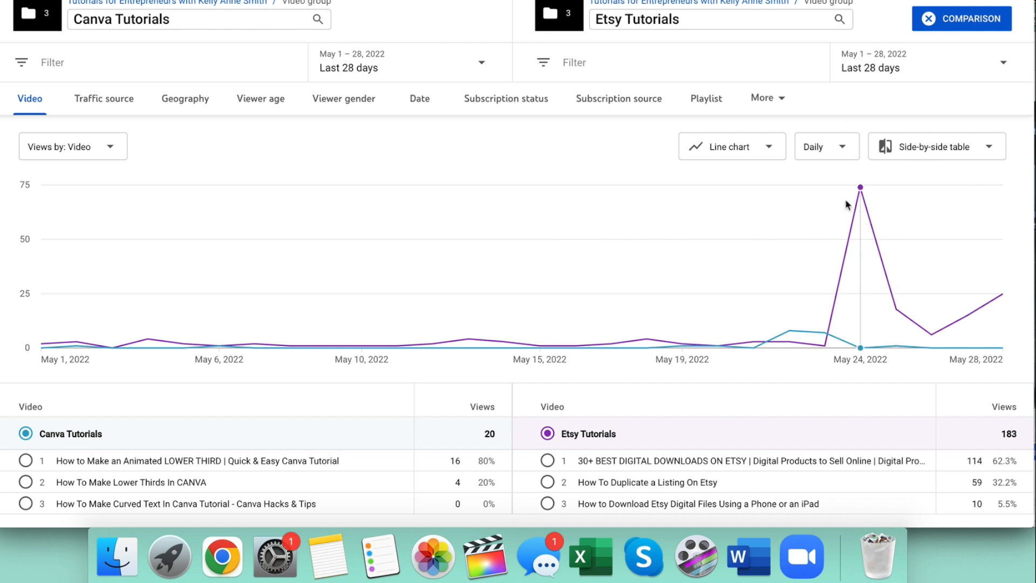
pyautogui.moveTo(868, 211)
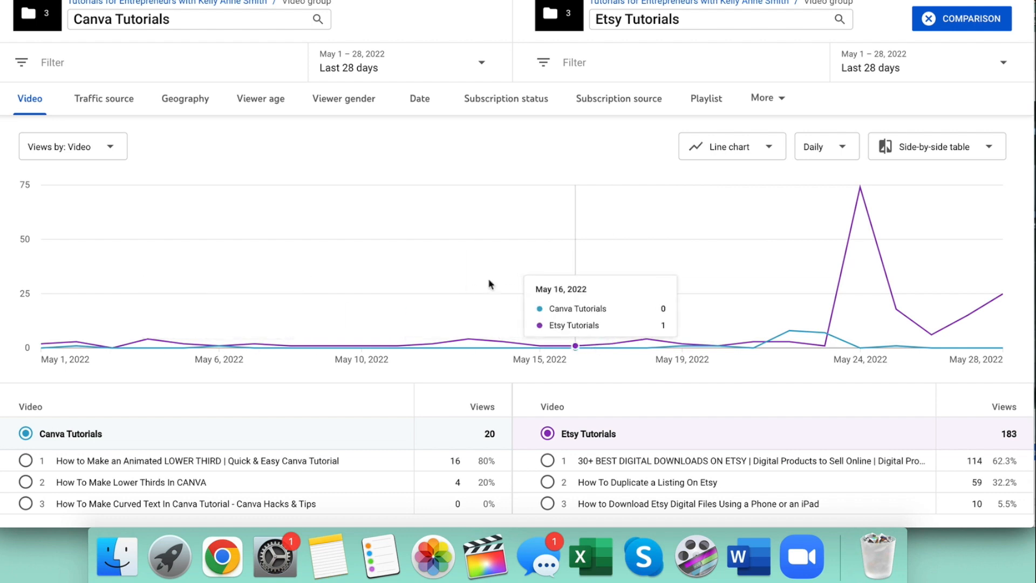
# Examine the traffic sources of the Canva and Etsy groups in the bar chart and the side-by-side table.
pyautogui.click(102, 101)
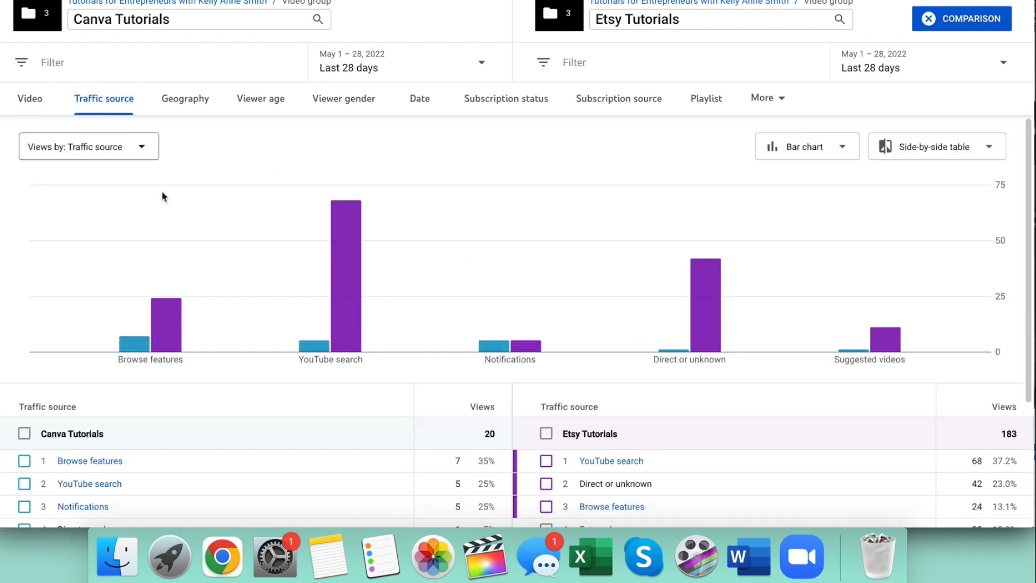
pyautogui.scroll(-5, 195, 249)
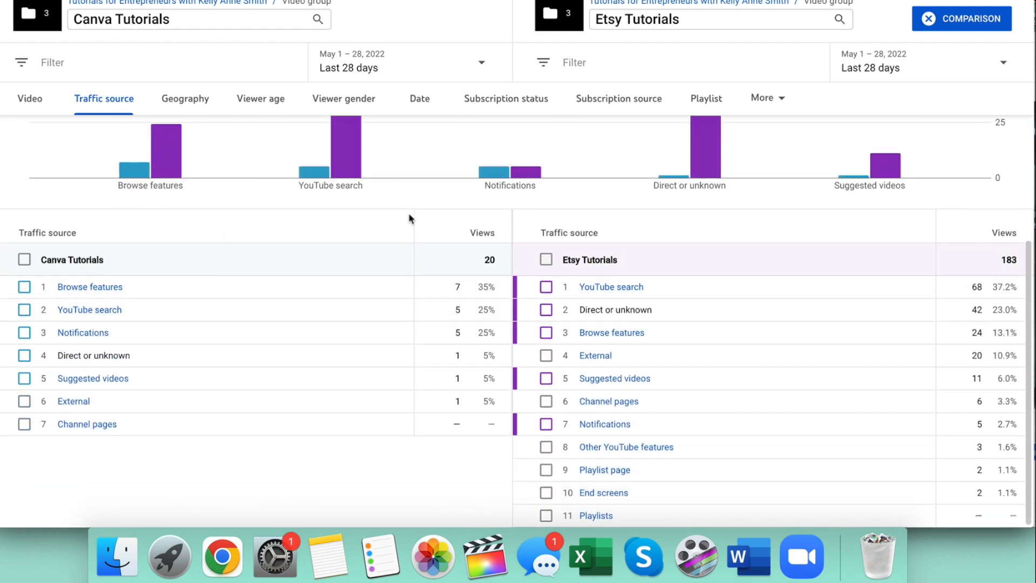
pyautogui.scroll(3, 409, 214)
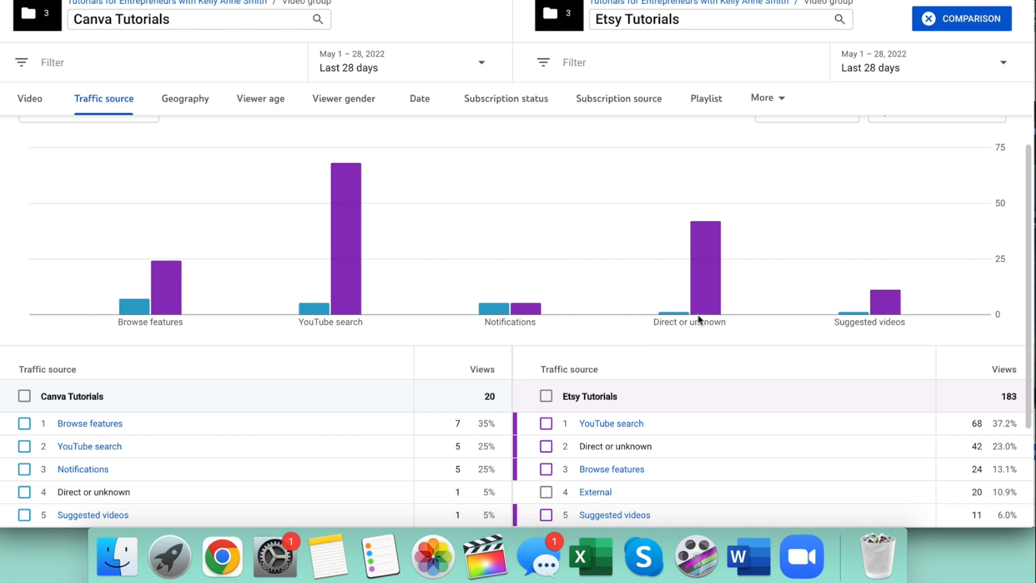
# Check the Canva and Etsy comparison by geography, viewer age and viewer gender.
pyautogui.click(183, 102)
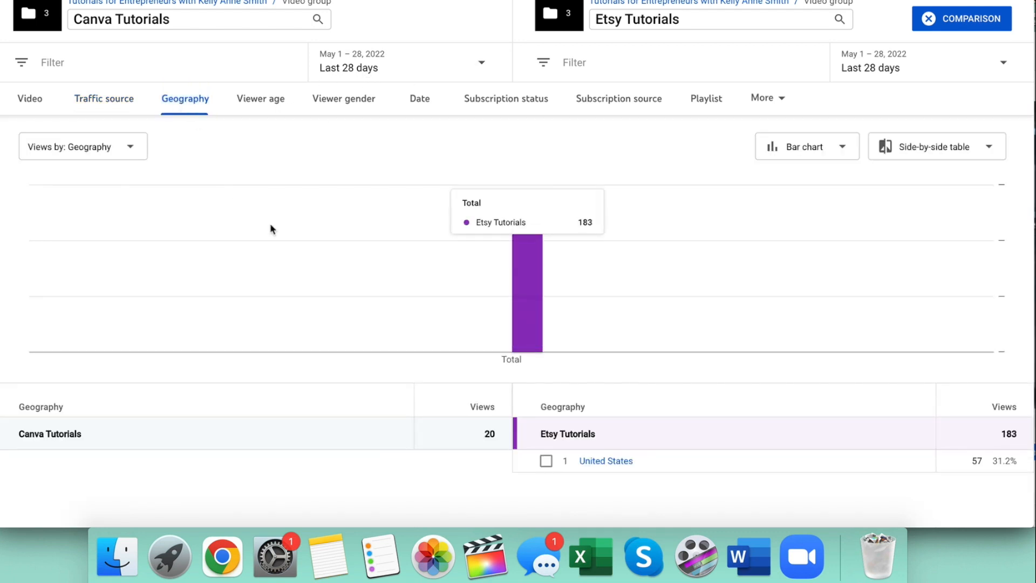
pyautogui.click(275, 106)
pyautogui.scroll(-2, 346, 250)
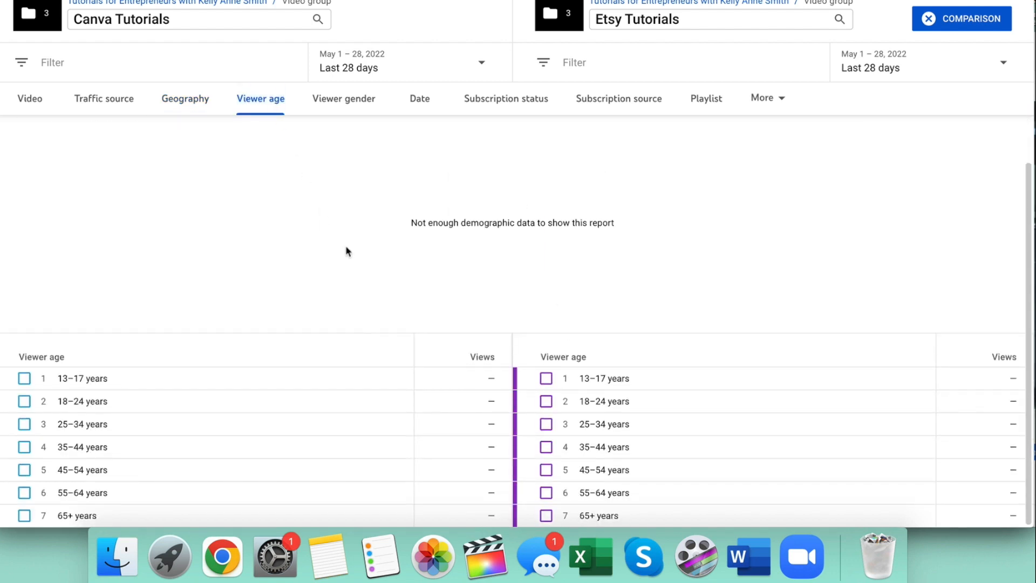
pyautogui.click(347, 100)
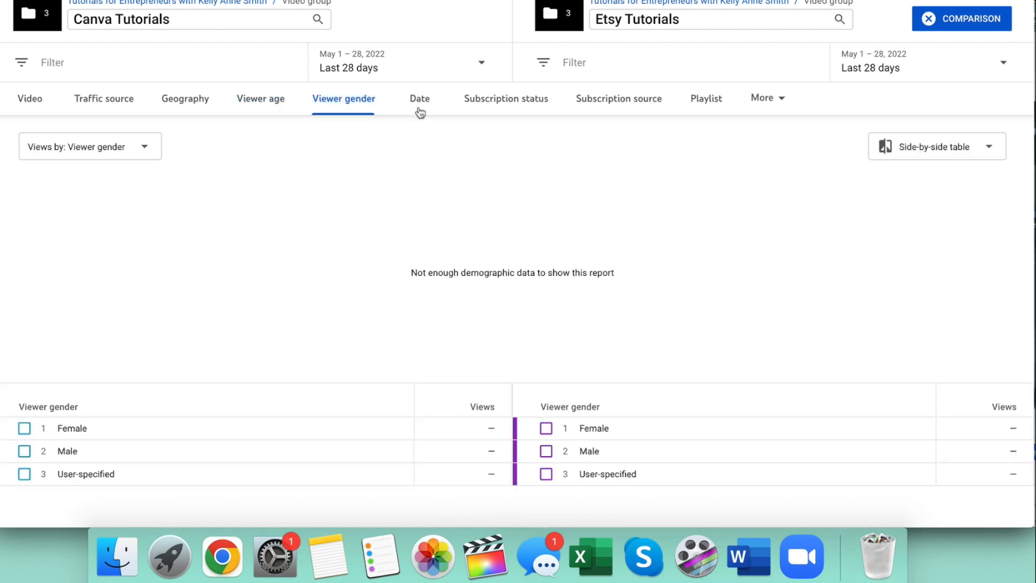
# Check the Canva and Etsy comparison by subscription status, subscription source and playlist.
pyautogui.click(486, 103)
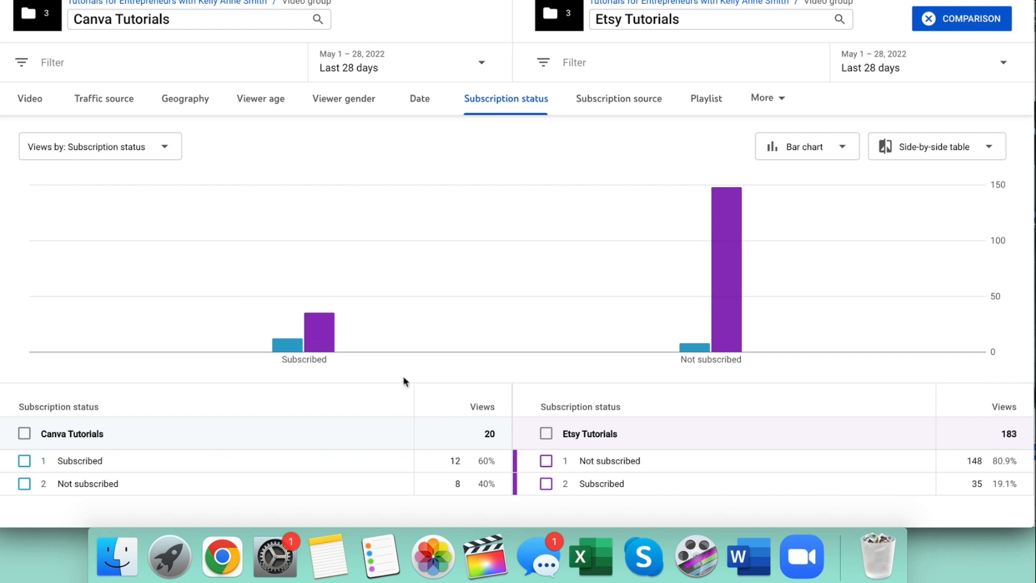
pyautogui.moveTo(729, 273)
pyautogui.click(610, 102)
pyautogui.moveTo(522, 250)
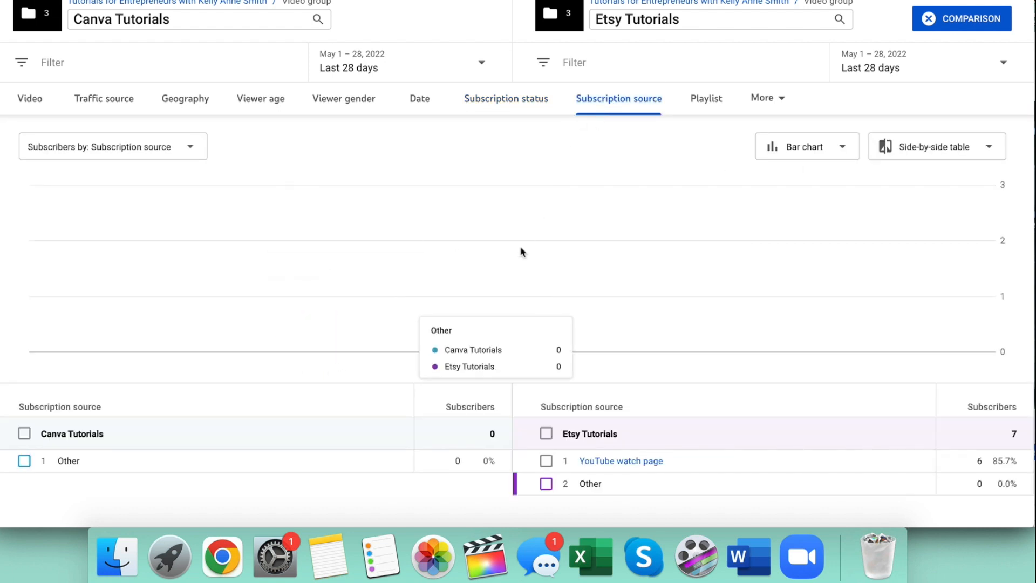
pyautogui.click(698, 100)
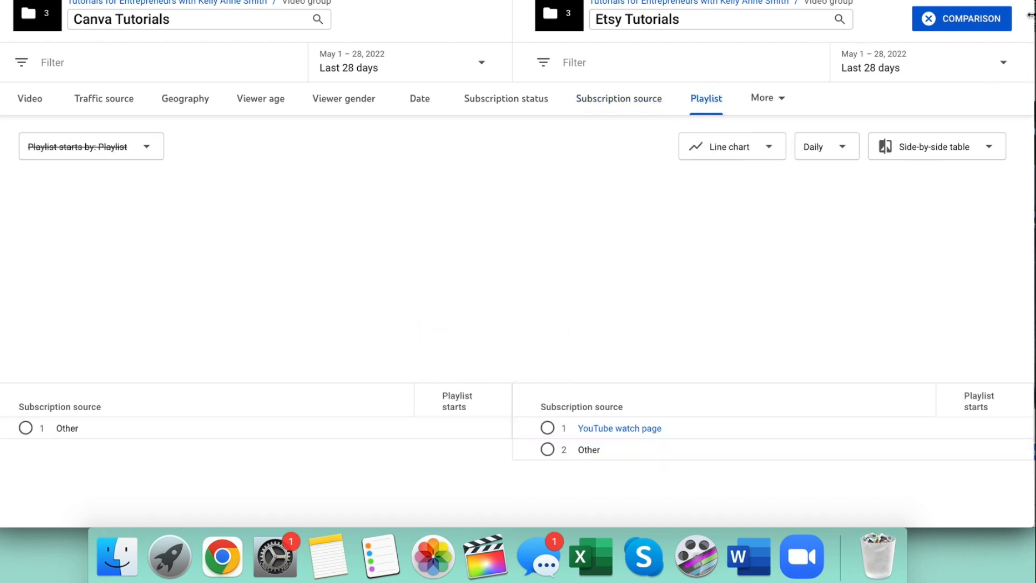
# Replace Etsy Tutorials with Flodesk Tutorials in the comparison and show the views by video.
pyautogui.click(746, 27)
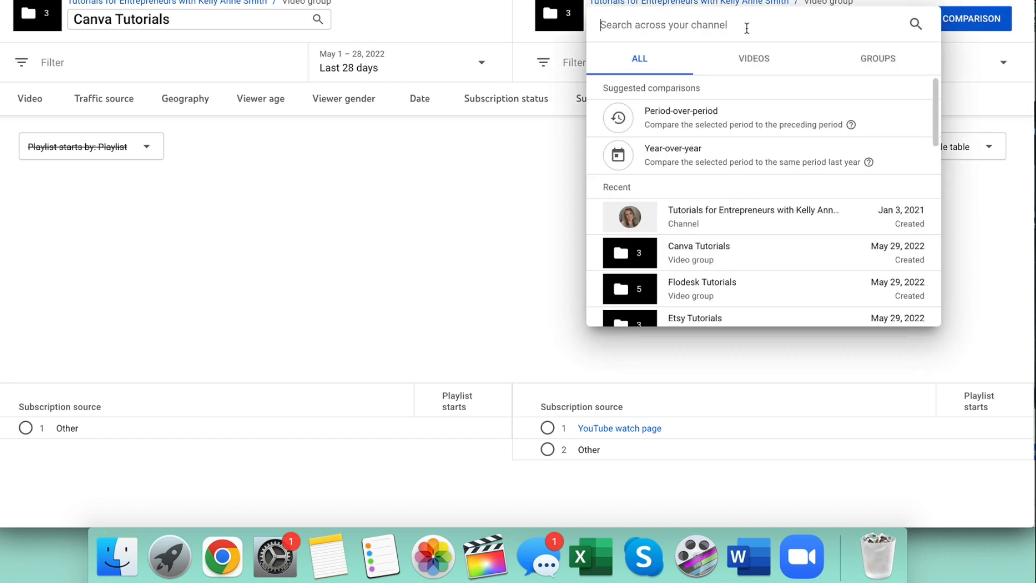
pyautogui.click(743, 295)
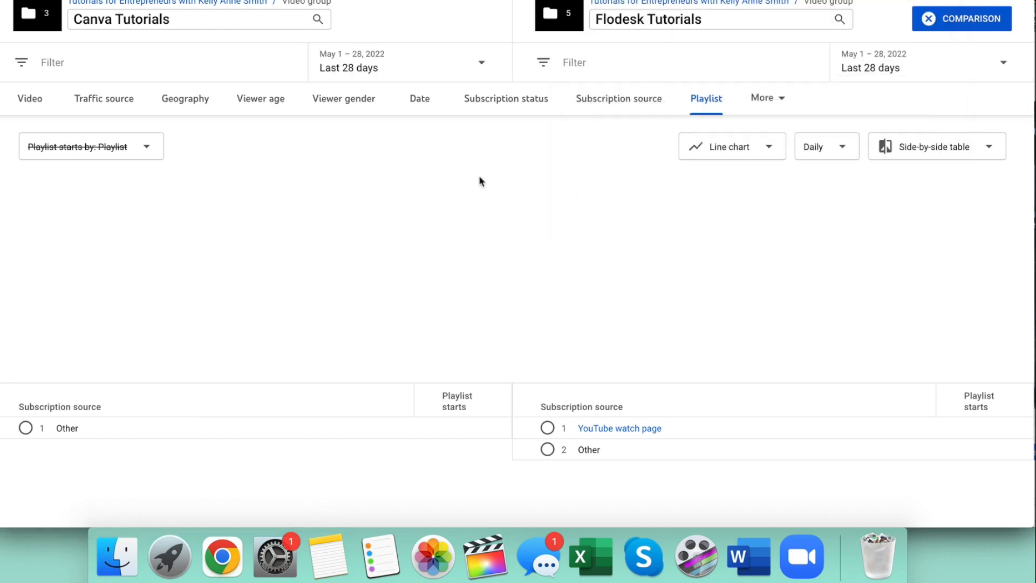
pyautogui.click(30, 99)
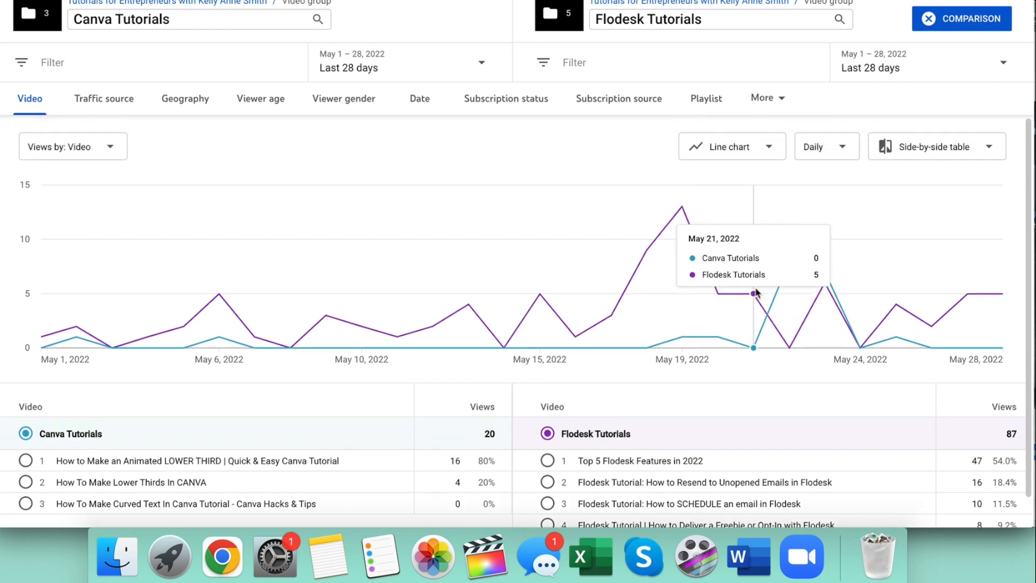
# Compare the whole channel with the Flodesk Tutorials group and look through the views chart and both video lists.
pyautogui.click(107, 101)
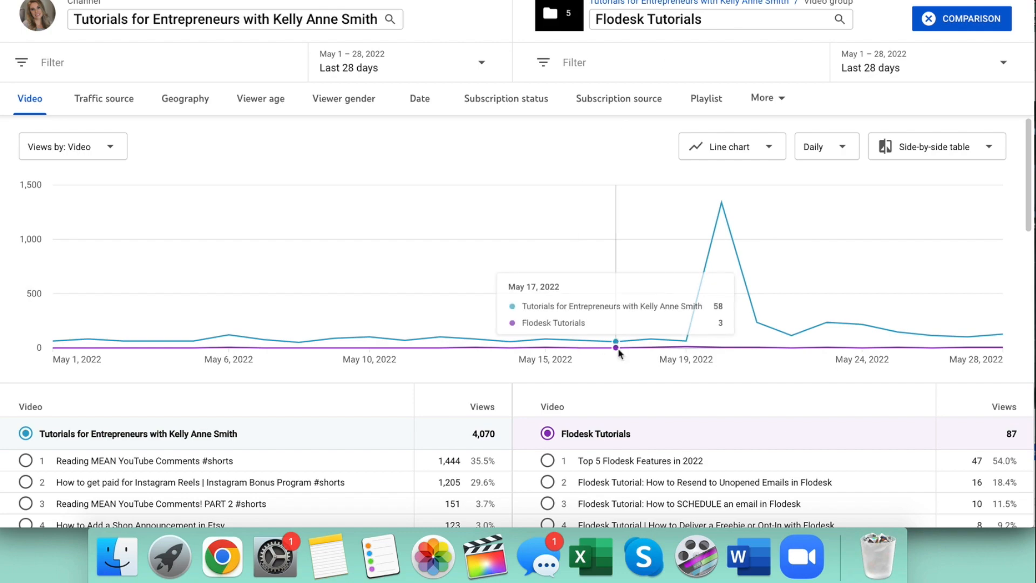
pyautogui.scroll(-4, 792, 366)
pyautogui.scroll(4, 791, 366)
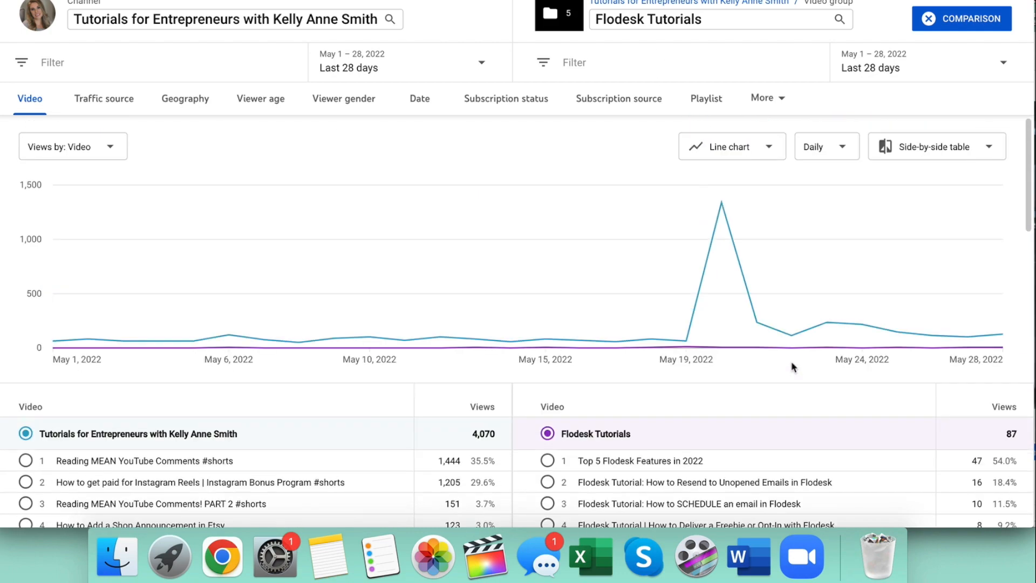
pyautogui.scroll(-4, 791, 366)
pyautogui.scroll(-8, 791, 366)
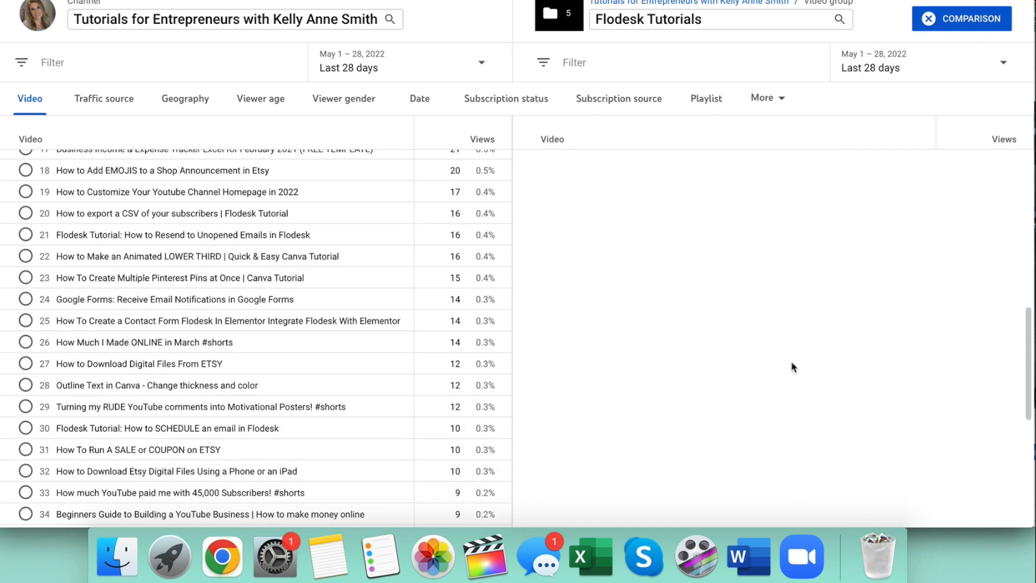
pyautogui.scroll(10, 791, 366)
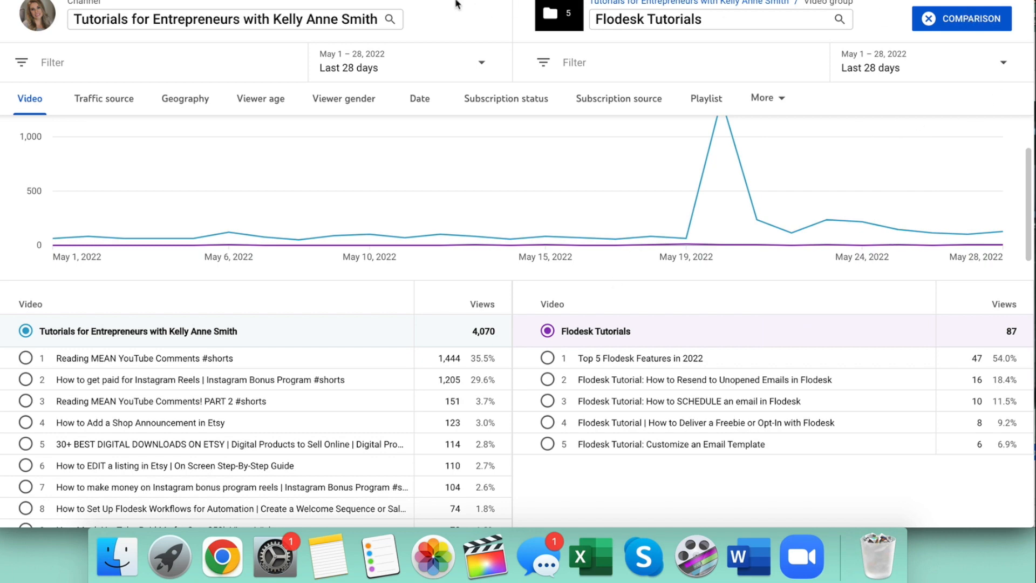
# Clear the Flodesk comparison and compare the whole channel with the Income Reports group.
pyautogui.click(996, 28)
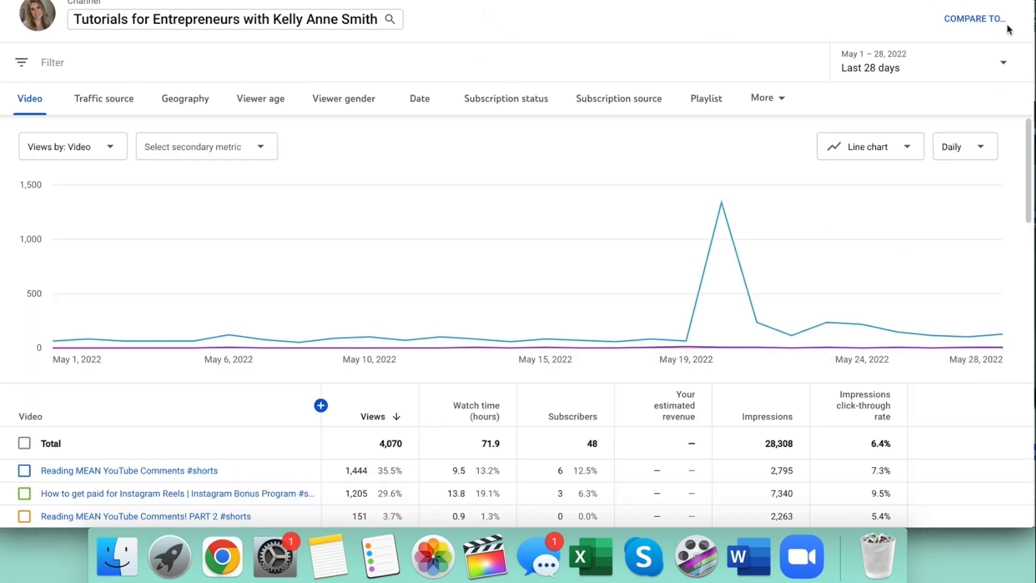
pyautogui.click(977, 21)
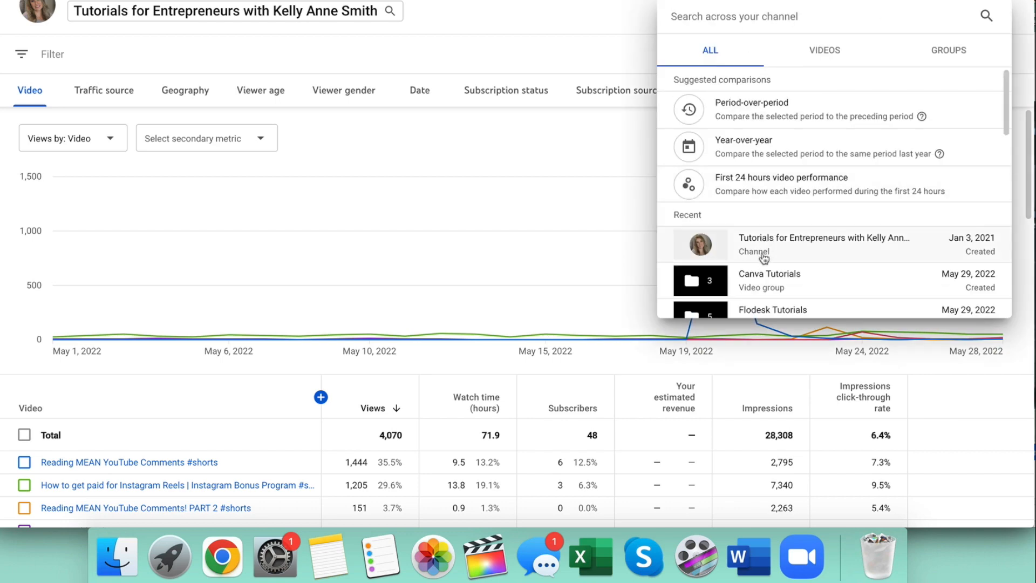
pyautogui.scroll(-3, 786, 280)
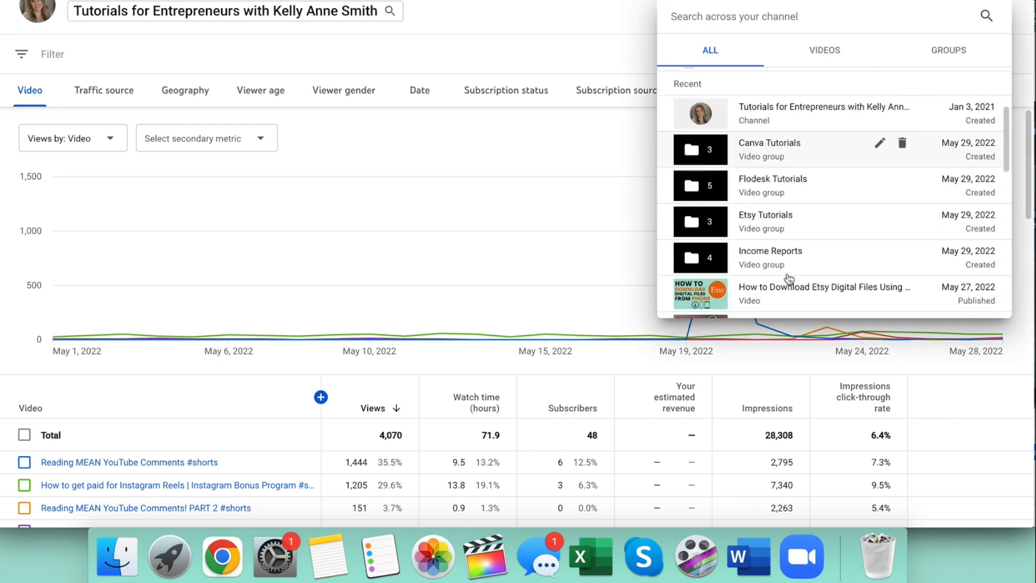
pyautogui.click(820, 263)
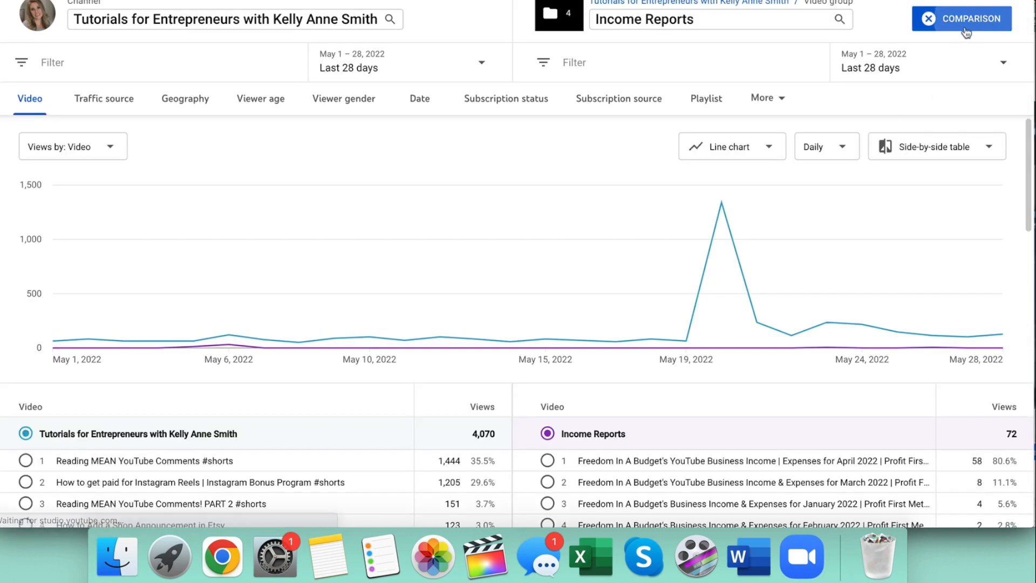
# Clear the Income Reports comparison and select the same group for comparison again.
pyautogui.click(966, 27)
pyautogui.click(974, 12)
pyautogui.scroll(-3, 839, 275)
pyautogui.click(832, 267)
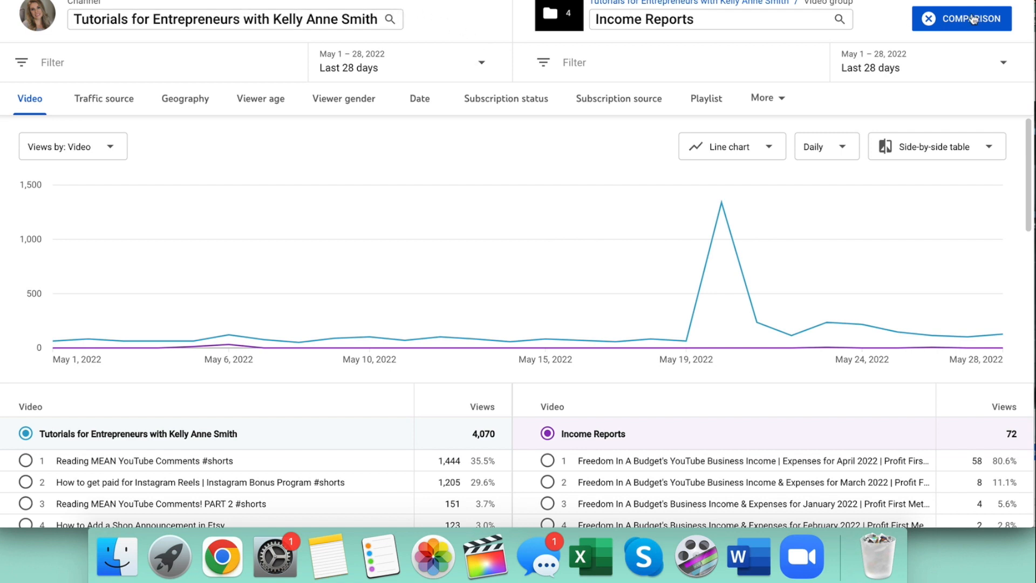
# Replace the channel with the Etsy Tutorials group and examine its daily view peaks against those of Income Reports.
pyautogui.click(372, 20)
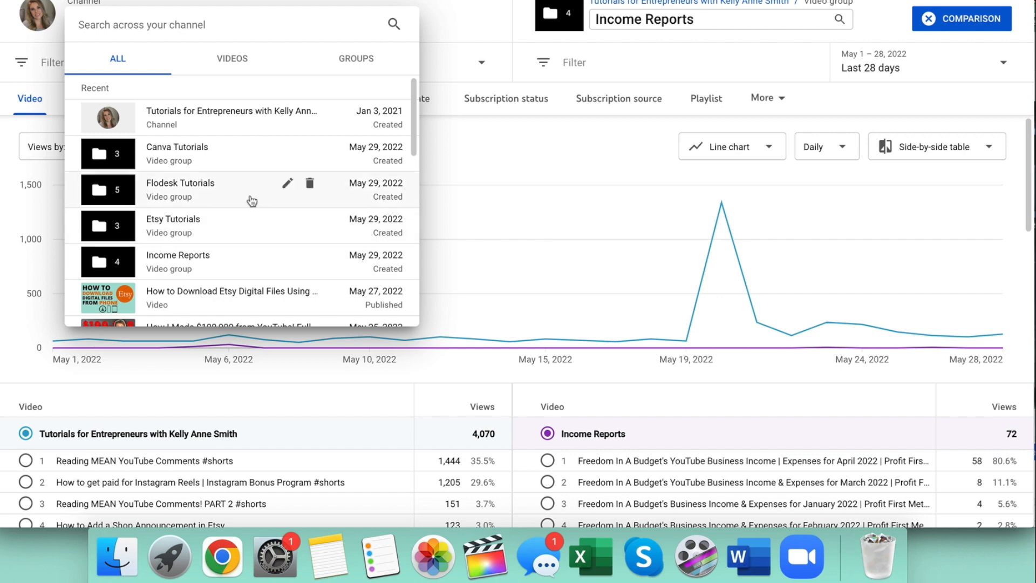
pyautogui.click(258, 227)
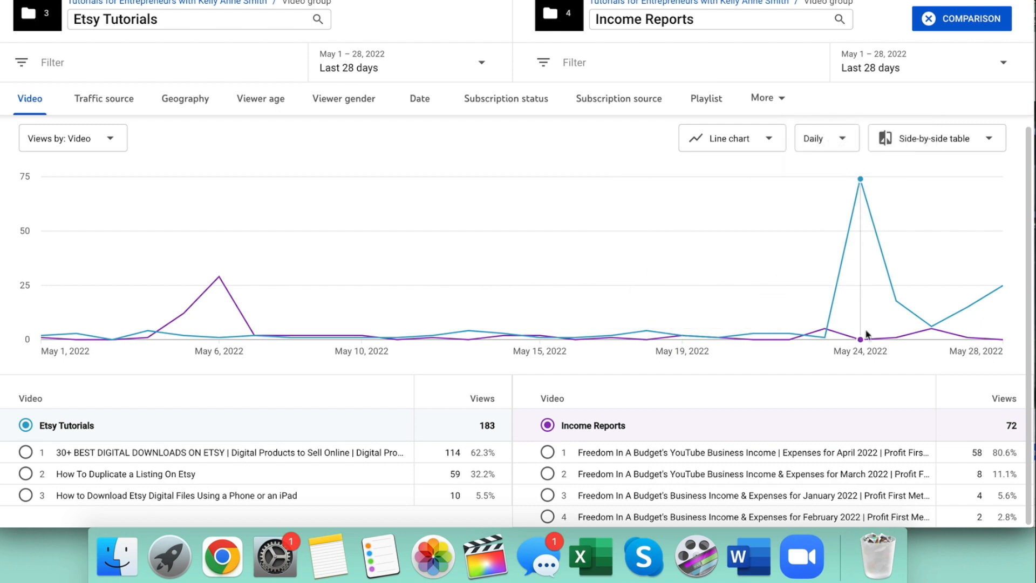
pyautogui.moveTo(211, 298)
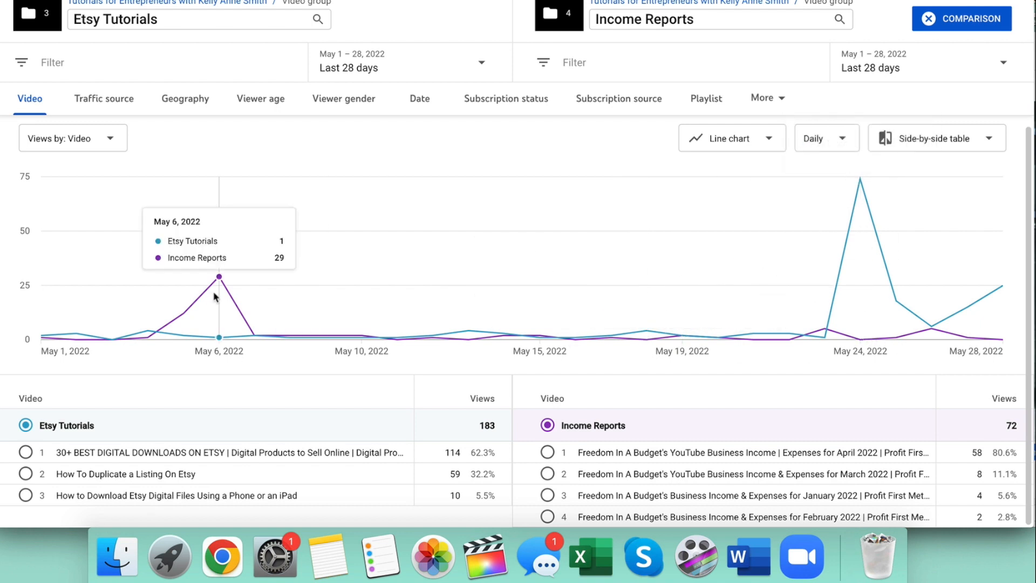
# Examine the traffic sources of Etsy Tutorials and Income Reports, including YouTube search, direct or unknown, browse features and external.
pyautogui.click(127, 103)
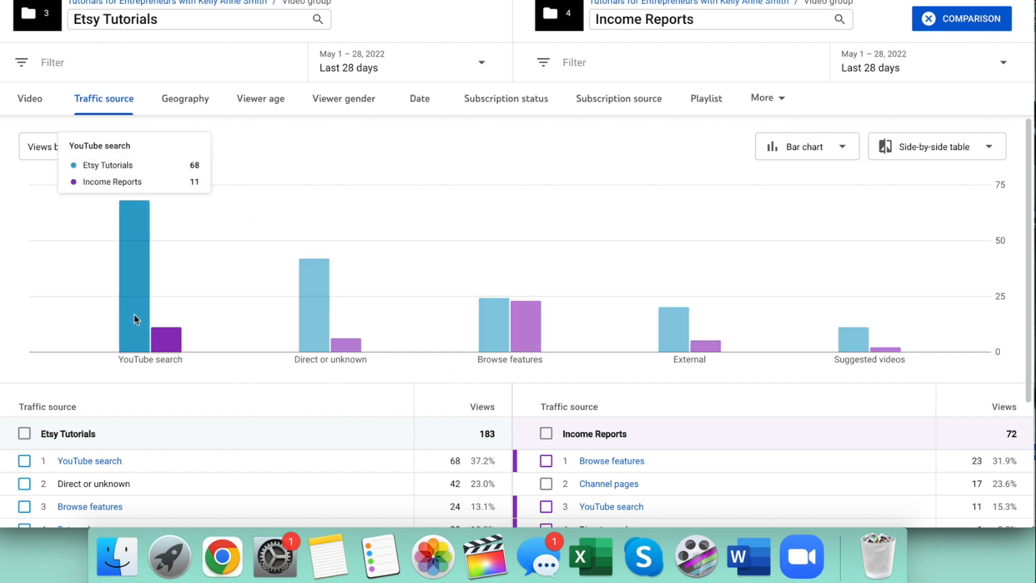
pyautogui.moveTo(302, 330)
pyautogui.moveTo(684, 312)
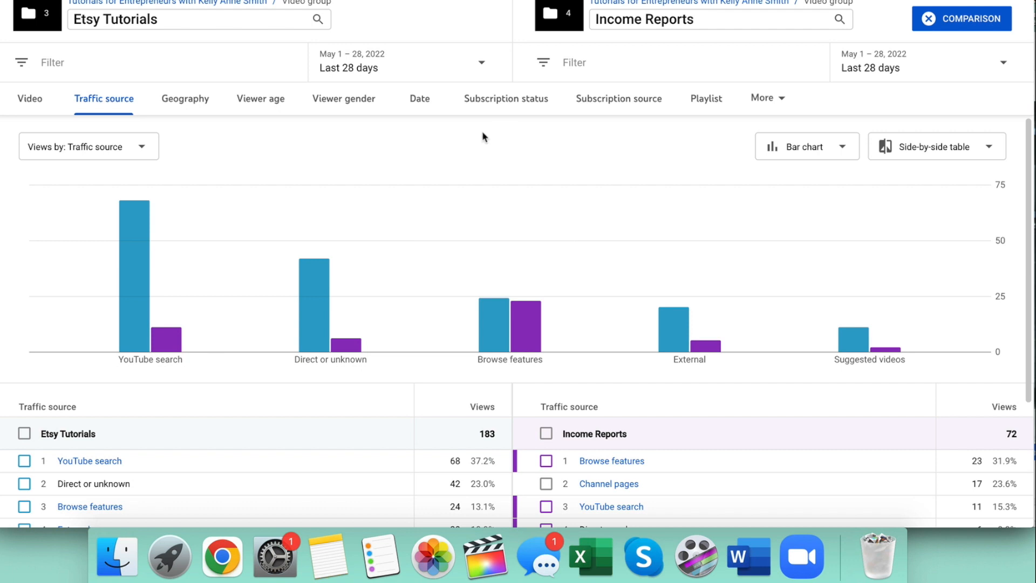
pyautogui.moveTo(223, 292)
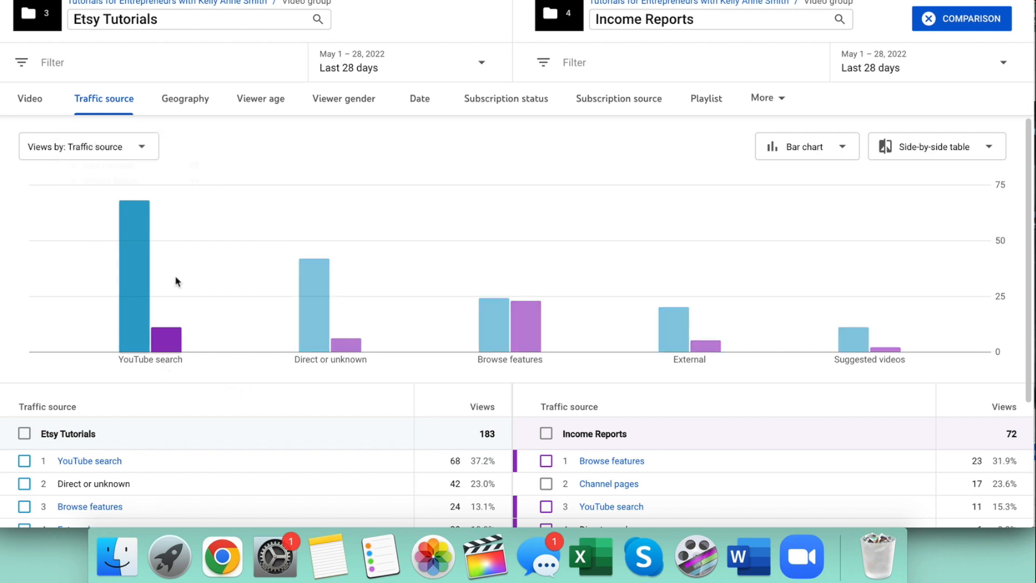
pyautogui.moveTo(487, 332)
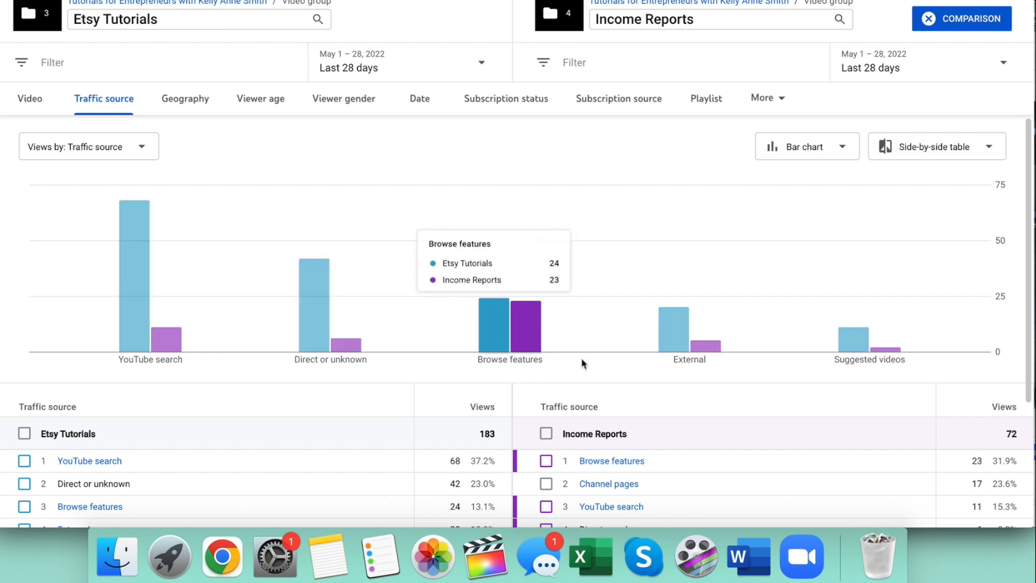
pyautogui.scroll(-3, 521, 316)
pyautogui.scroll(3, 521, 316)
pyautogui.moveTo(177, 340)
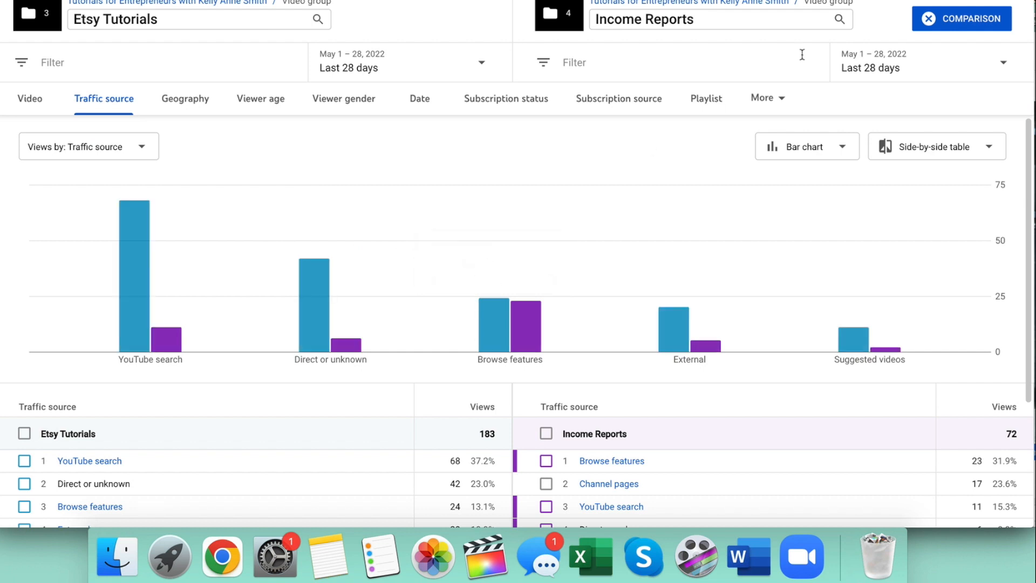
# Replace Income Reports with Canva Tutorials in the traffic source comparison with Etsy Tutorials.
pyautogui.click(837, 18)
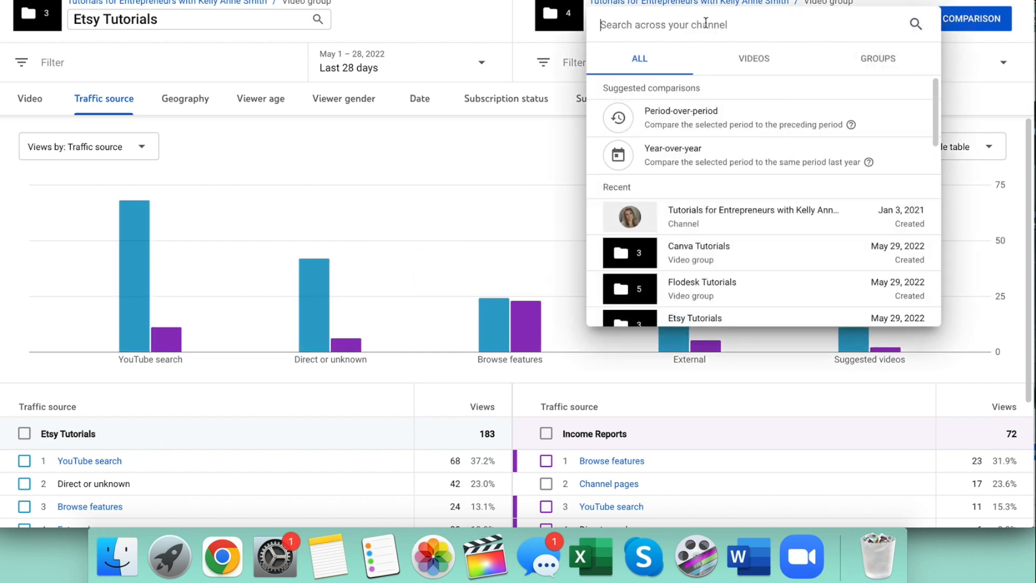
pyautogui.click(743, 257)
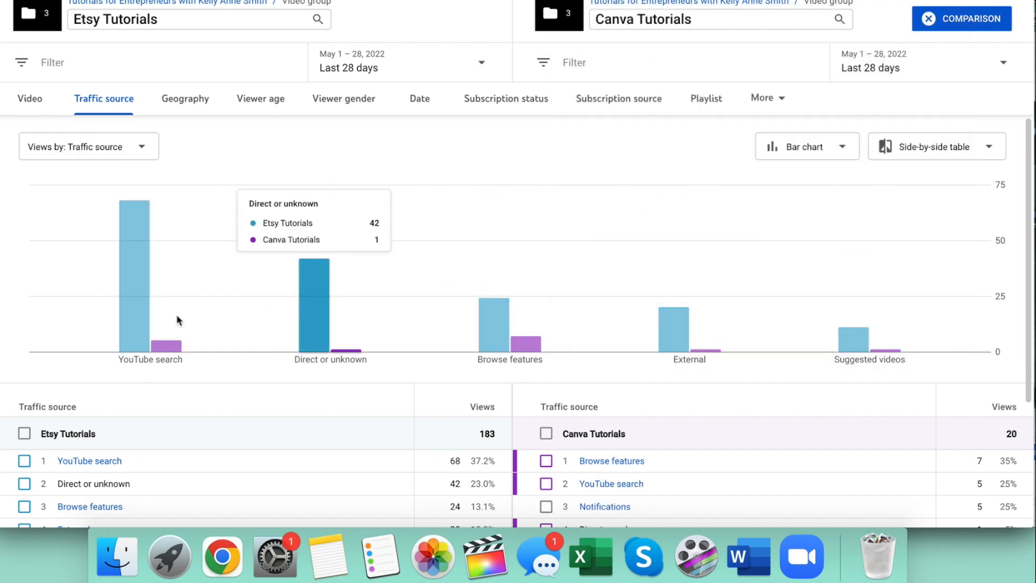
# Replace Canva Tutorials with Flodesk Tutorials in the comparison and examine its traffic sources against those of Etsy Tutorials.
pyautogui.click(698, 19)
pyautogui.scroll(-3, 732, 208)
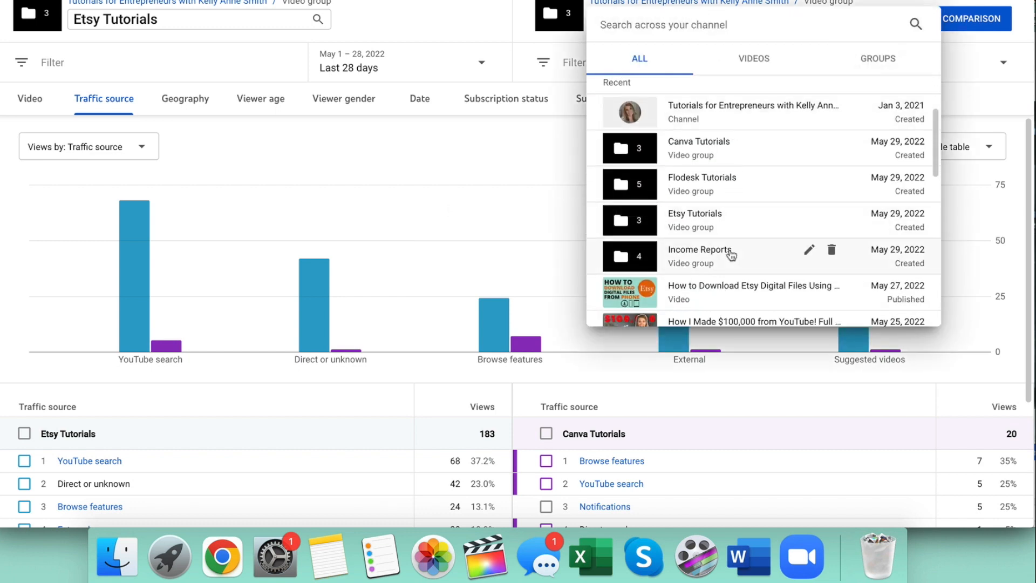
pyautogui.click(765, 188)
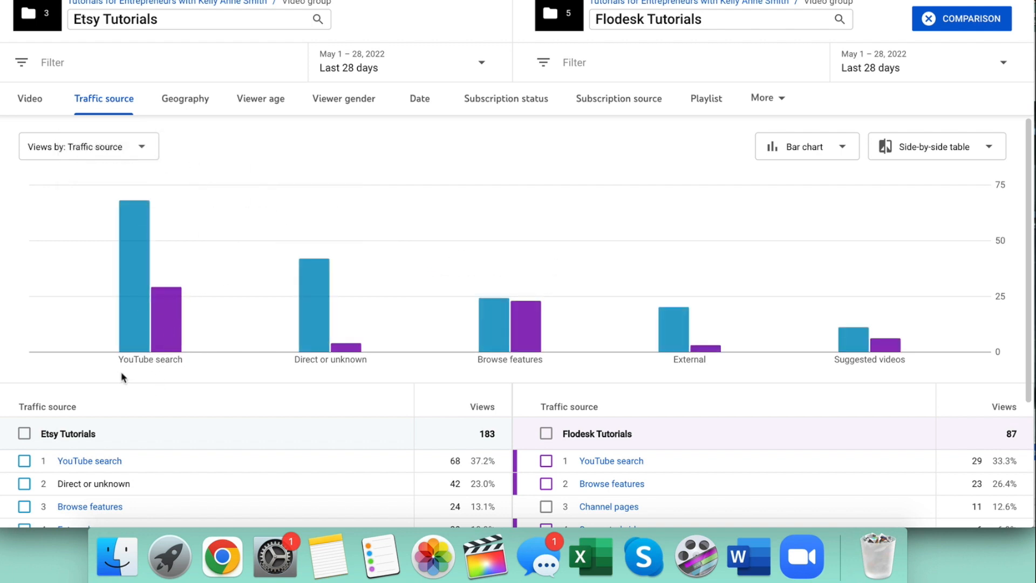
pyautogui.scroll(-2, 121, 371)
pyautogui.scroll(2, 121, 372)
pyautogui.moveTo(210, 370)
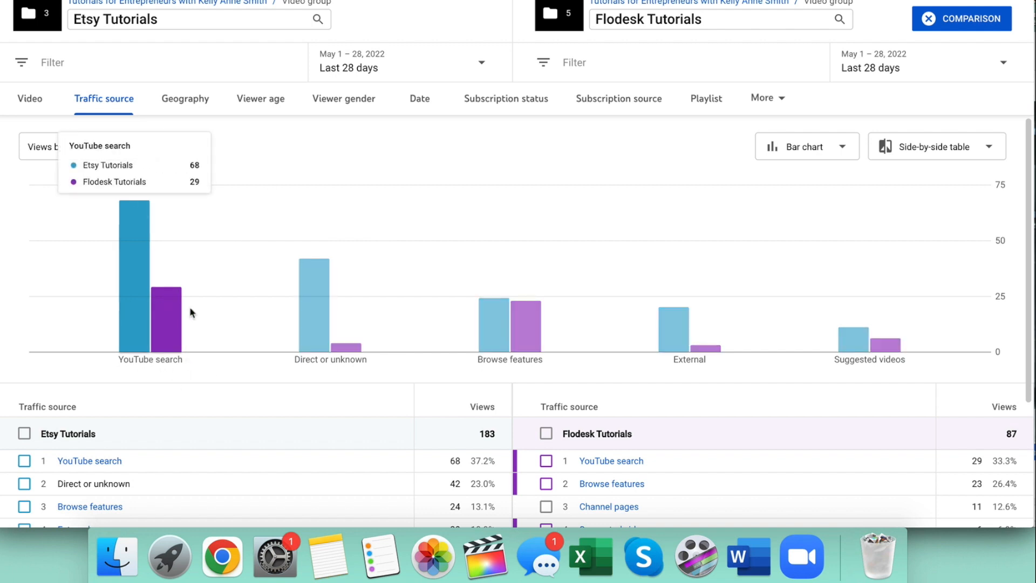
pyautogui.moveTo(516, 318)
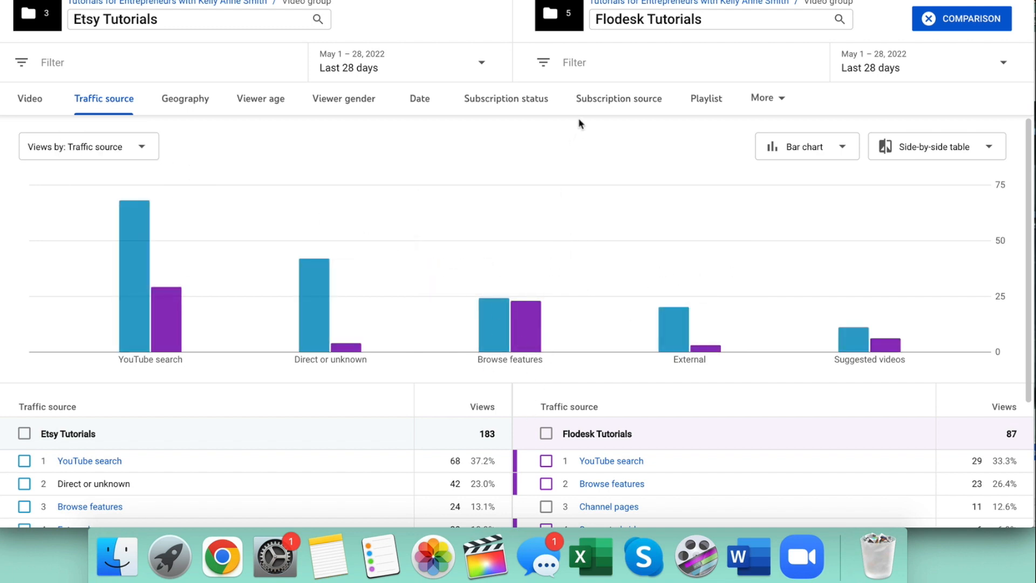
# Break the Etsy and Flodesk Tutorials comparison down by end screen element and examine the elements shown for each group.
pyautogui.click(779, 98)
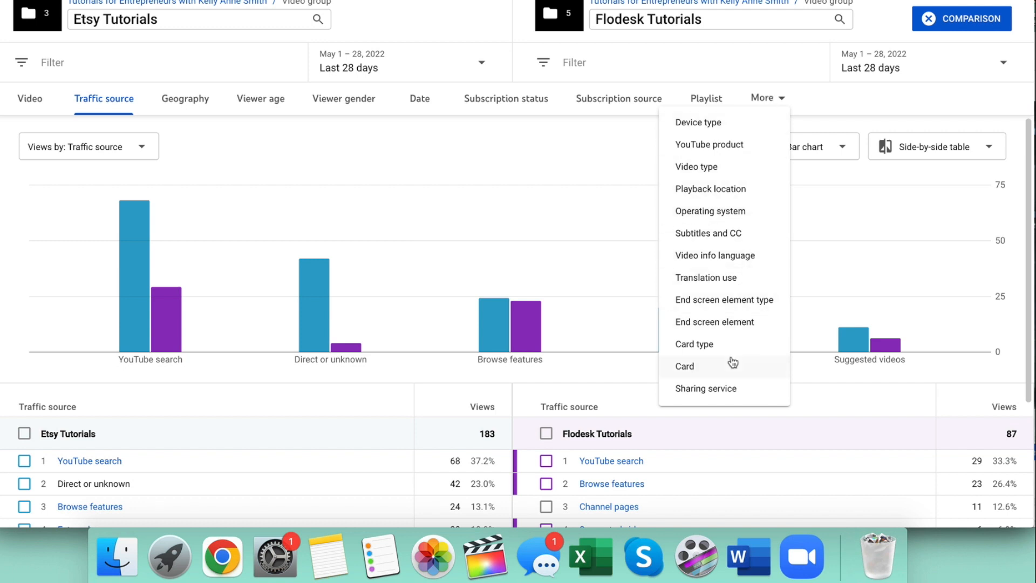
pyautogui.click(750, 322)
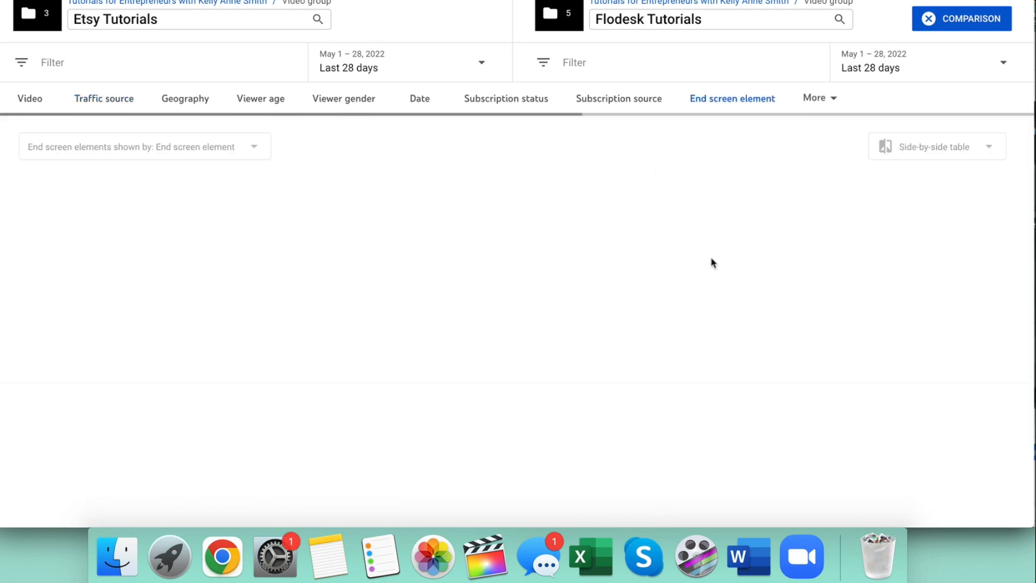
pyautogui.scroll(-3, 699, 210)
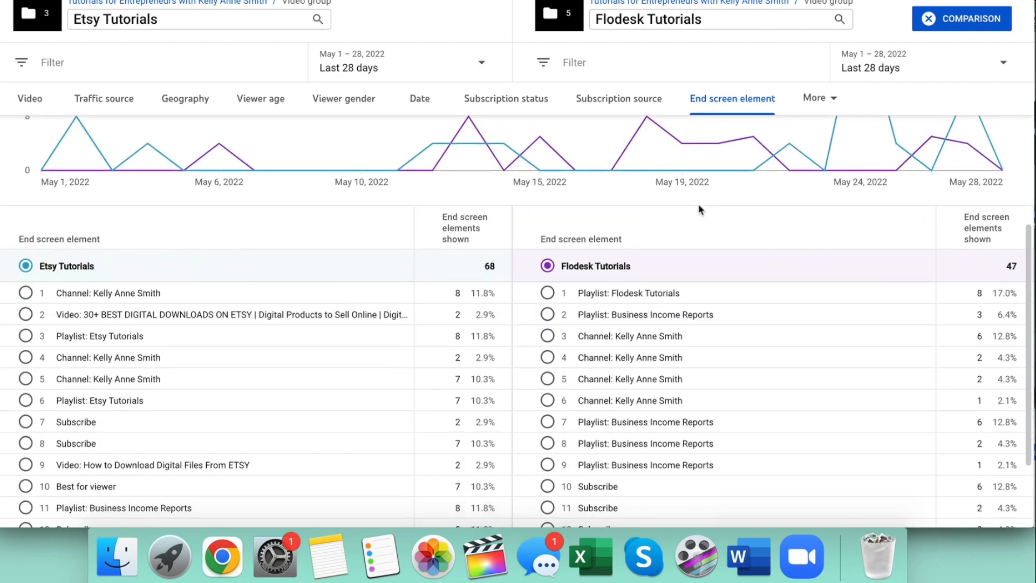
pyautogui.scroll(3, 698, 211)
# Switch the comparison to device type and examine the mobile phone and computer views of both groups.
pyautogui.click(810, 99)
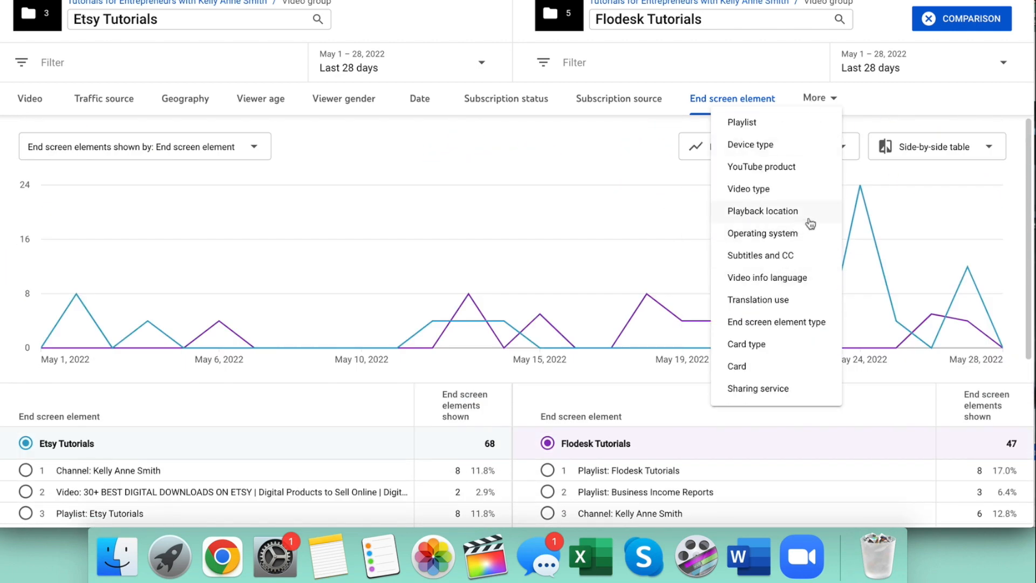
pyautogui.click(802, 146)
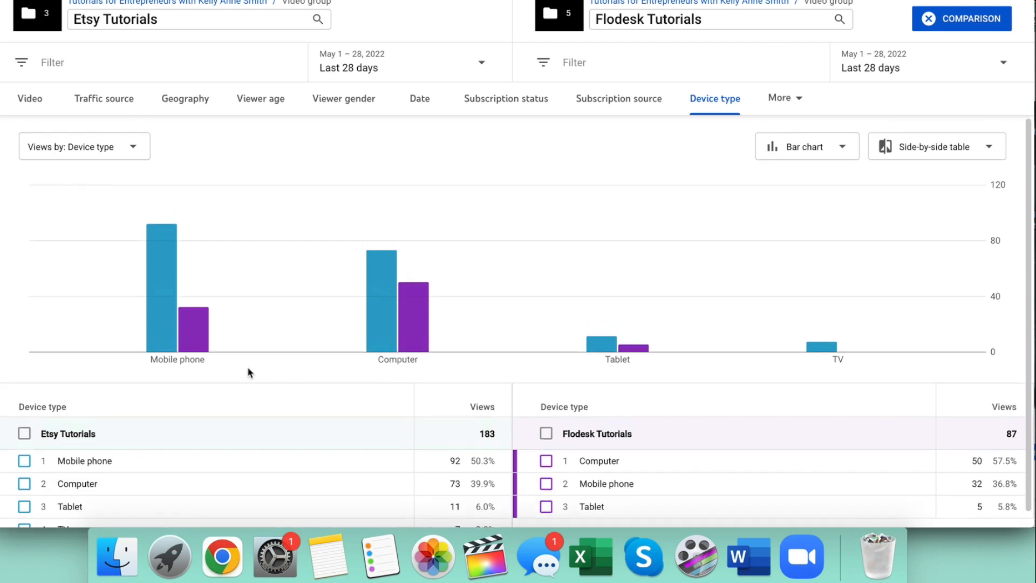
pyautogui.moveTo(389, 359); pyautogui.dragTo(419, 359)
pyautogui.click(432, 375)
pyautogui.scroll(-1, 518, 372)
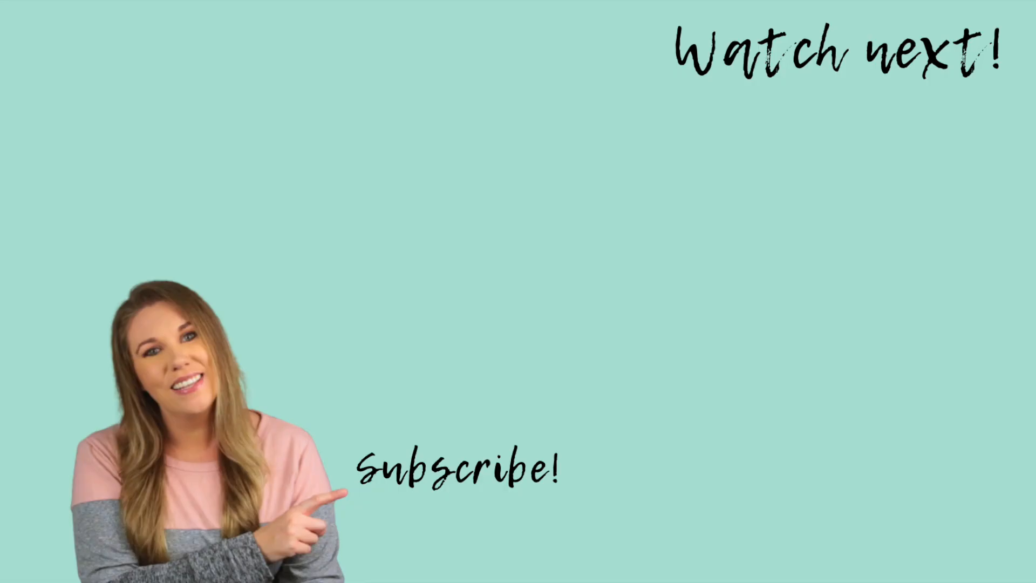